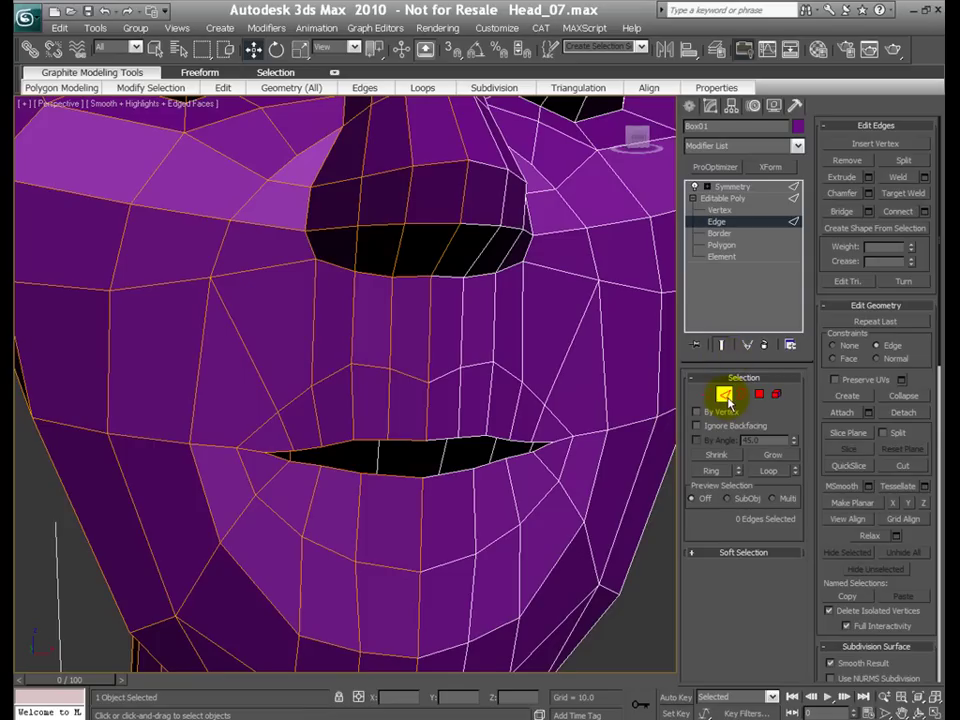
Step: Paint Connect a new edge loop across the existing edges circling the lips
mouse_move(224, 91)
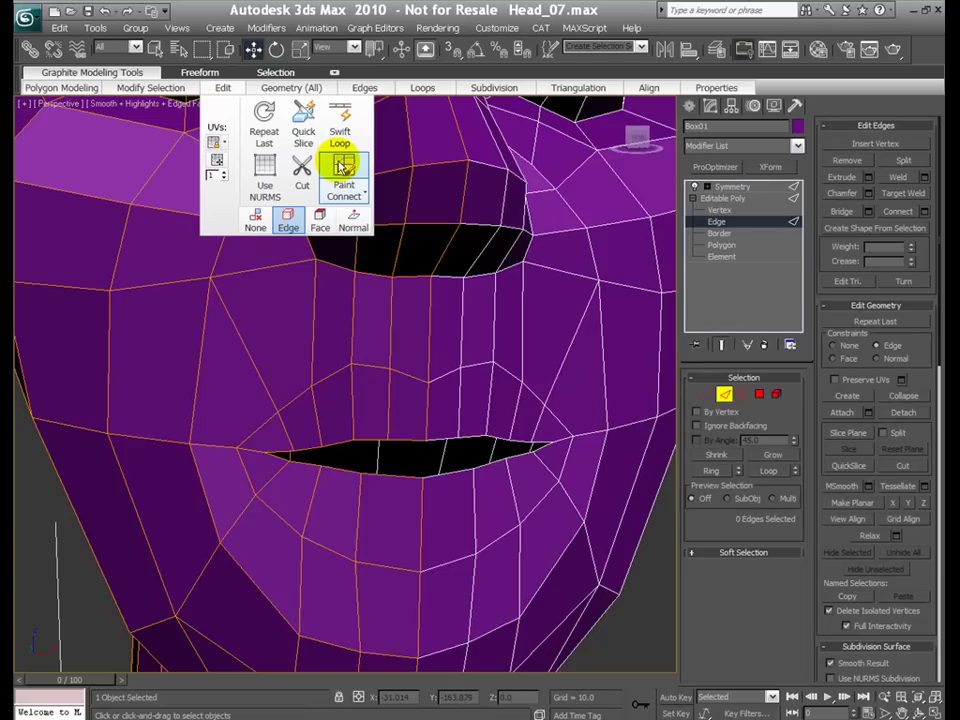
left_click(342, 167)
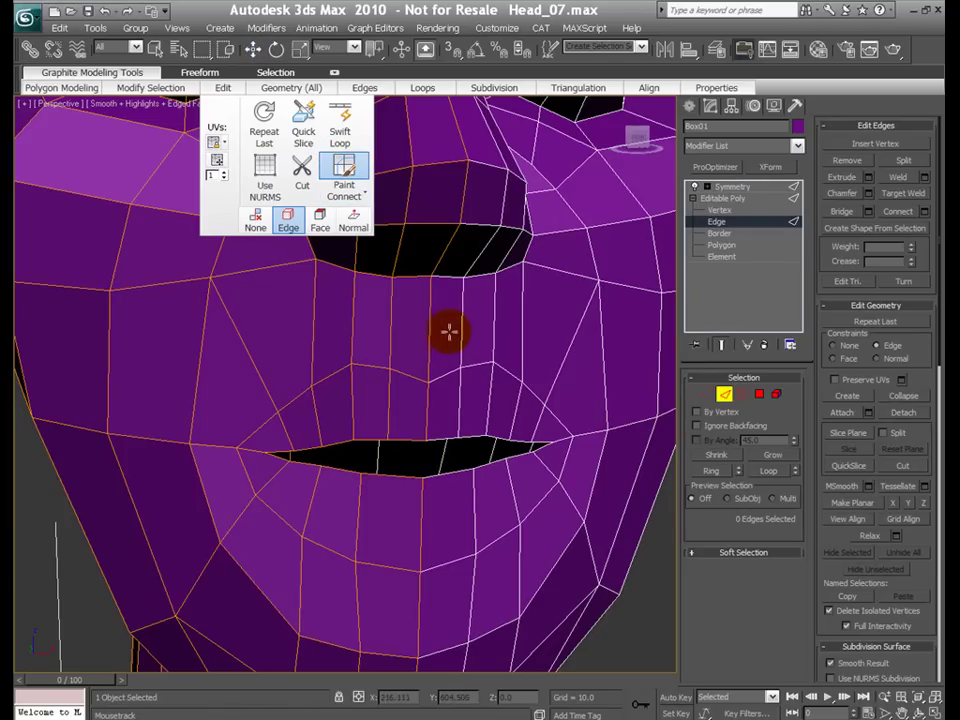
mouse_move(447, 328)
left_mouse_down()
mouse_move(300, 326)
mouse_move(244, 350)
mouse_move(228, 373)
mouse_move(226, 465)
mouse_move(242, 529)
mouse_move(304, 582)
mouse_move(381, 610)
mouse_move(465, 615)
left_mouse_up()
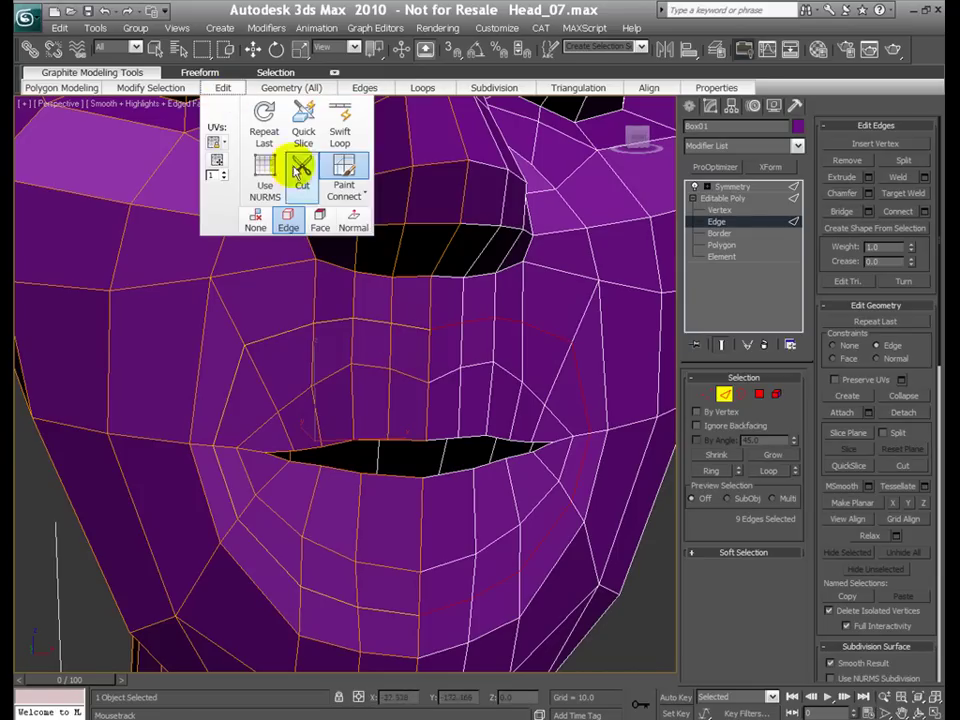
key("w")
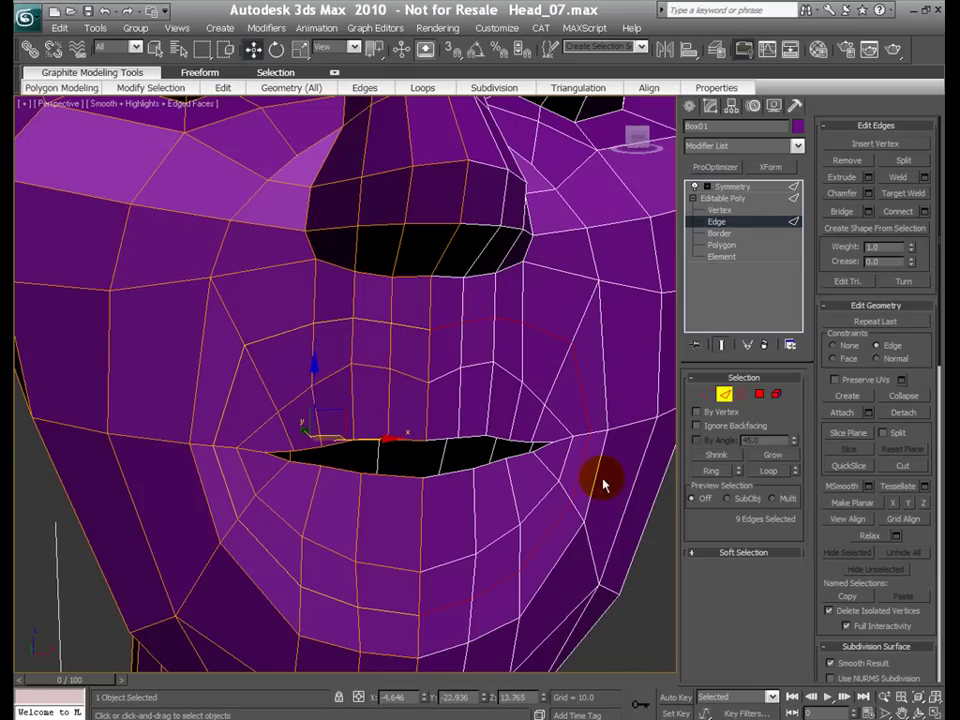
Step: At vertex level, pull the cheek vertex beside the mouth down and to the right
left_click(707, 394)
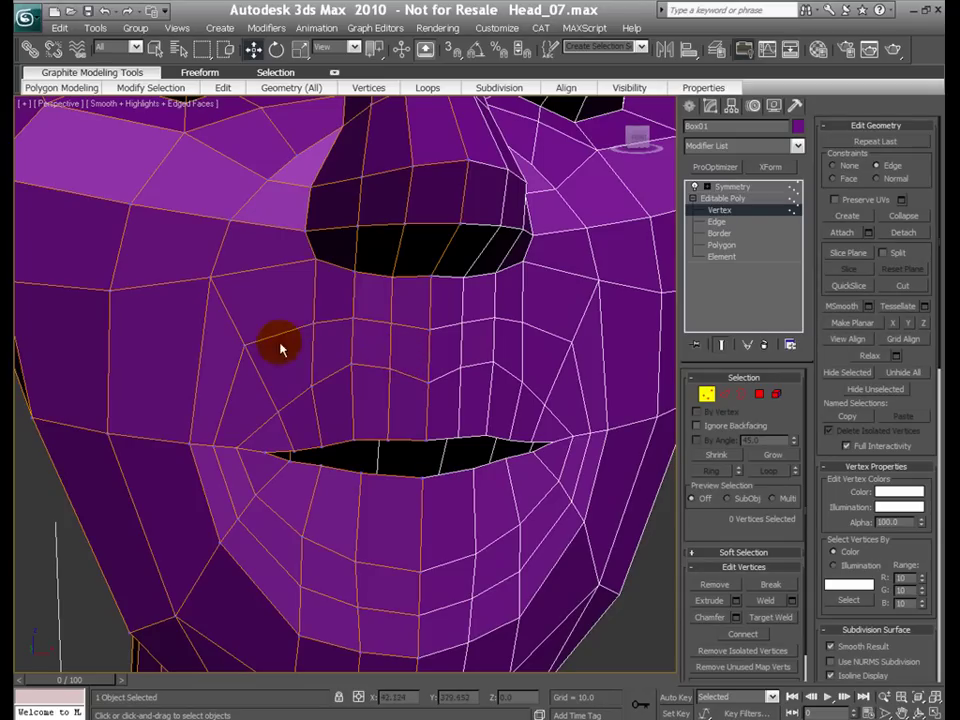
left_click(245, 345)
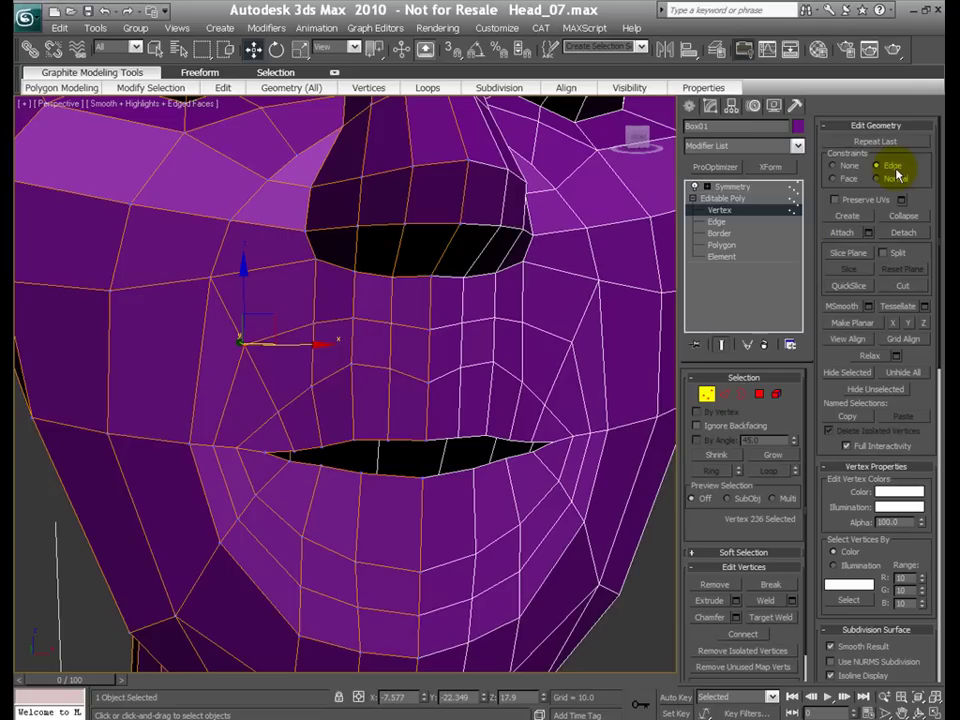
left_click(254, 315)
left_click_drag(257, 314, 270, 338)
Step: Lower a loop vertex left of the upper lip and raise the centre vertex below the nose
left_click(430, 330)
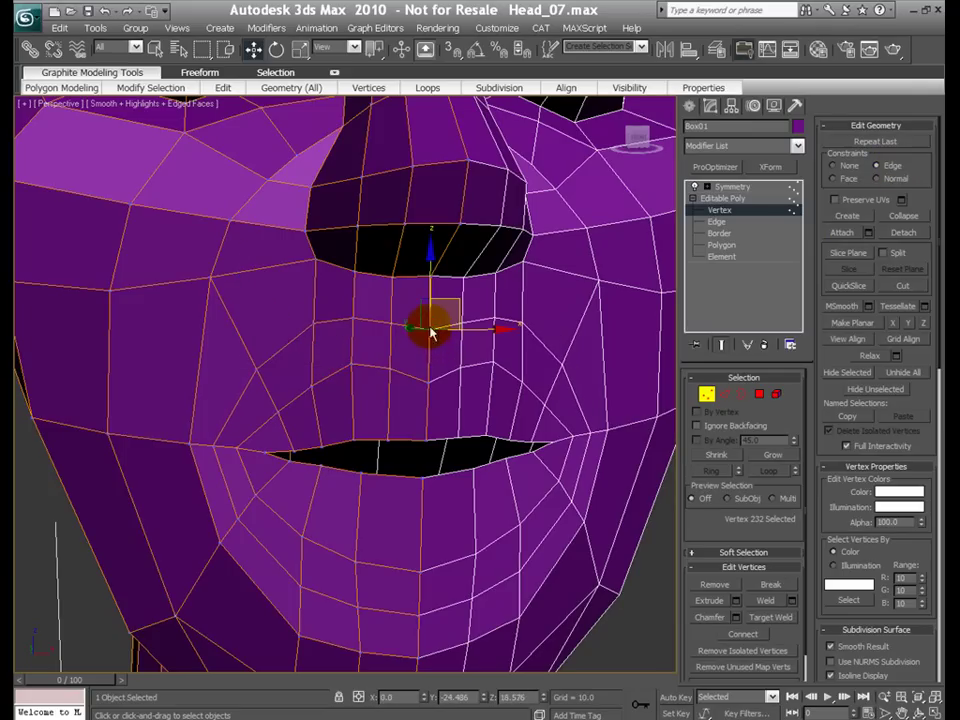
left_click(390, 322)
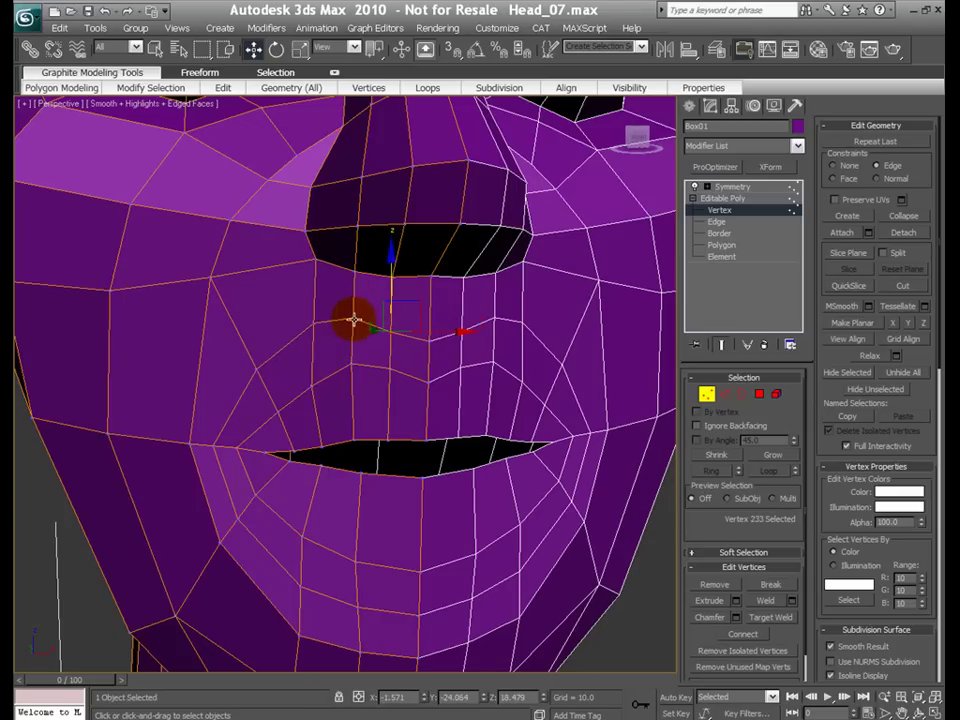
left_click(354, 289)
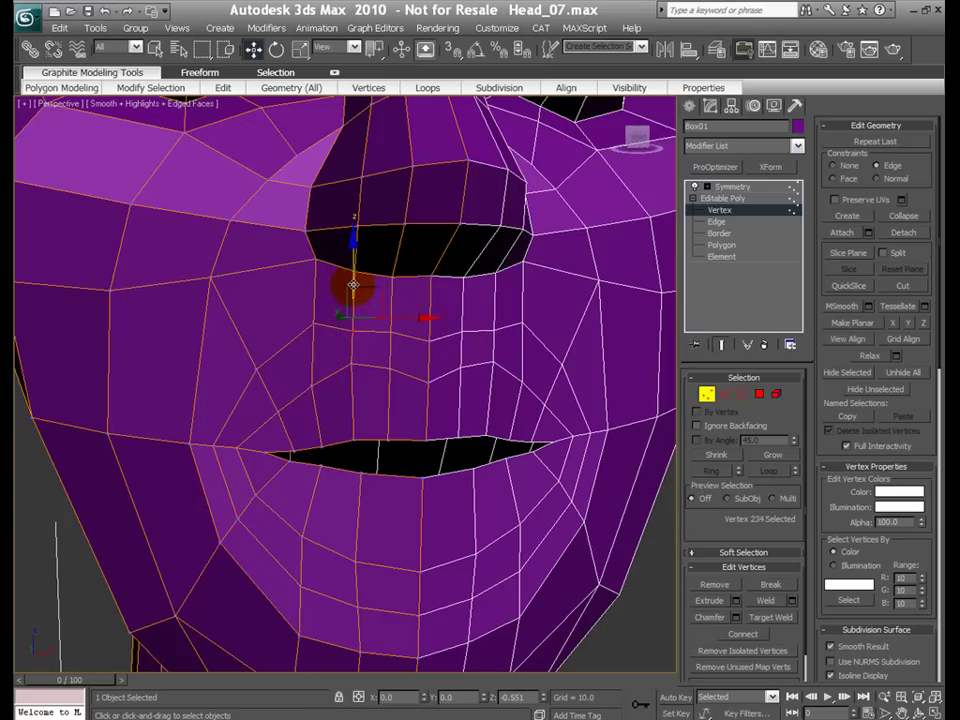
left_click(314, 280)
left_click_drag(314, 280, 317, 317)
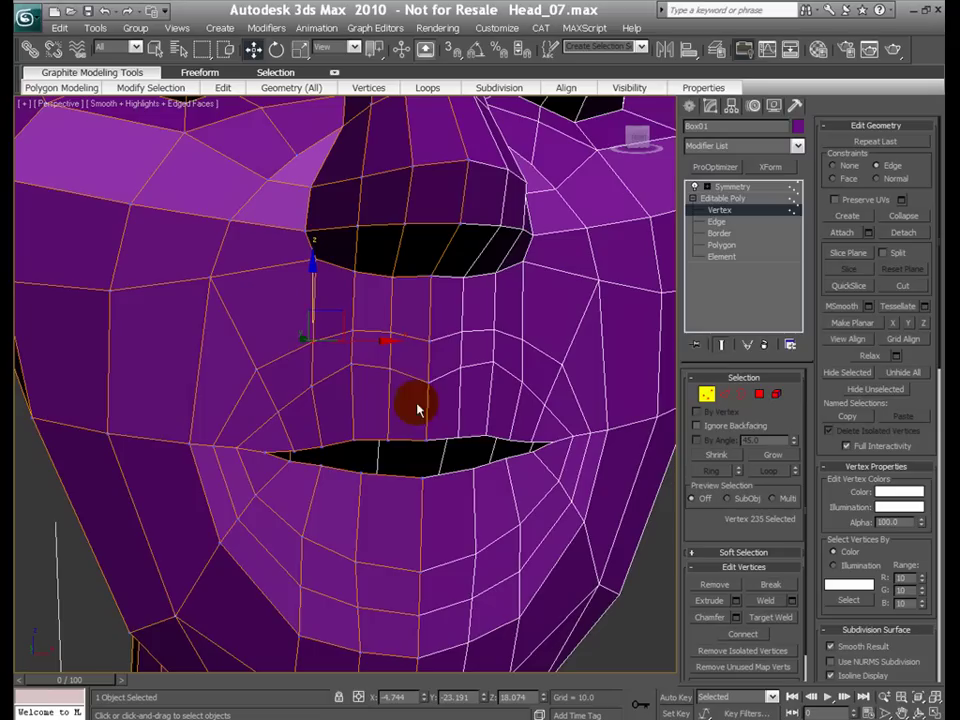
left_click(430, 295)
left_click_drag(430, 295, 430, 284)
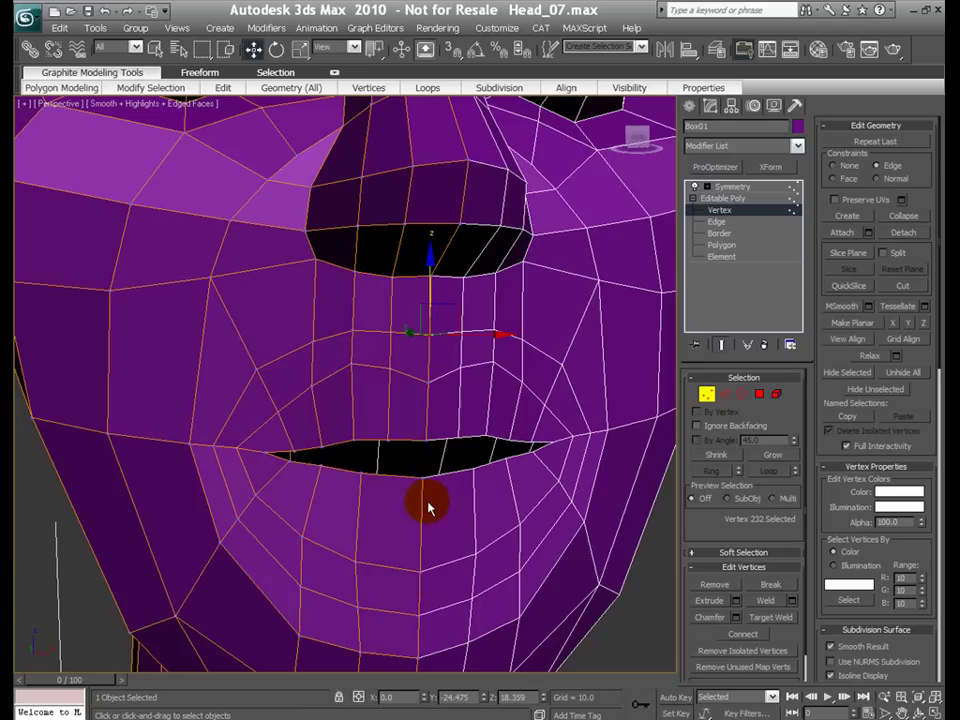
Step: Paint-select the mouth vertices and push the mouth corners outward along Y
middle_click_drag(429, 495, 455, 502, "alt")
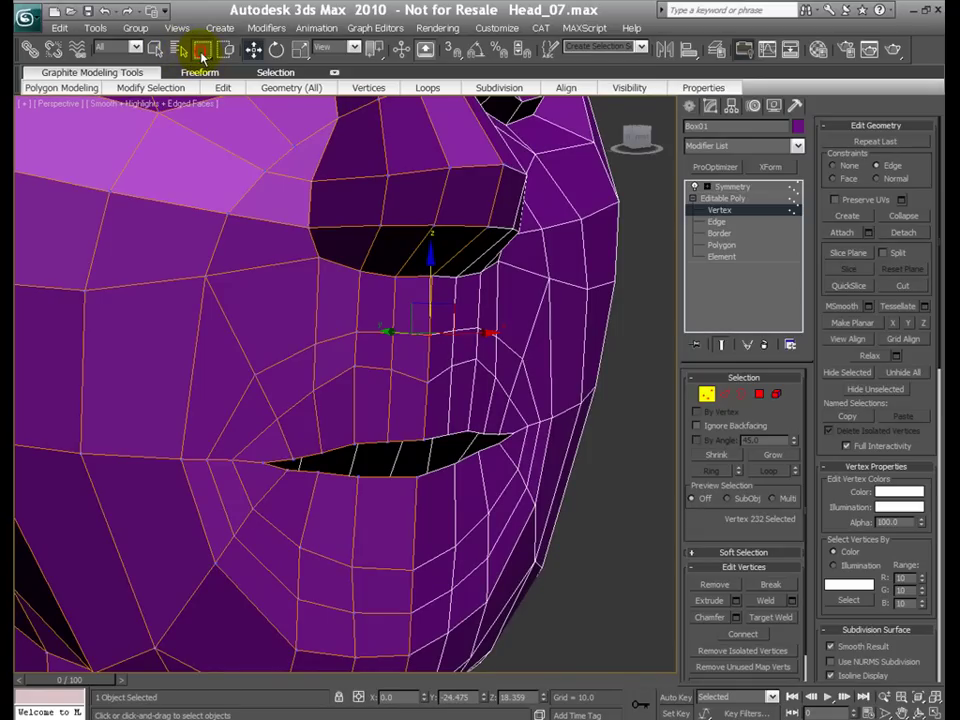
left_click_drag(202, 52, 200, 155)
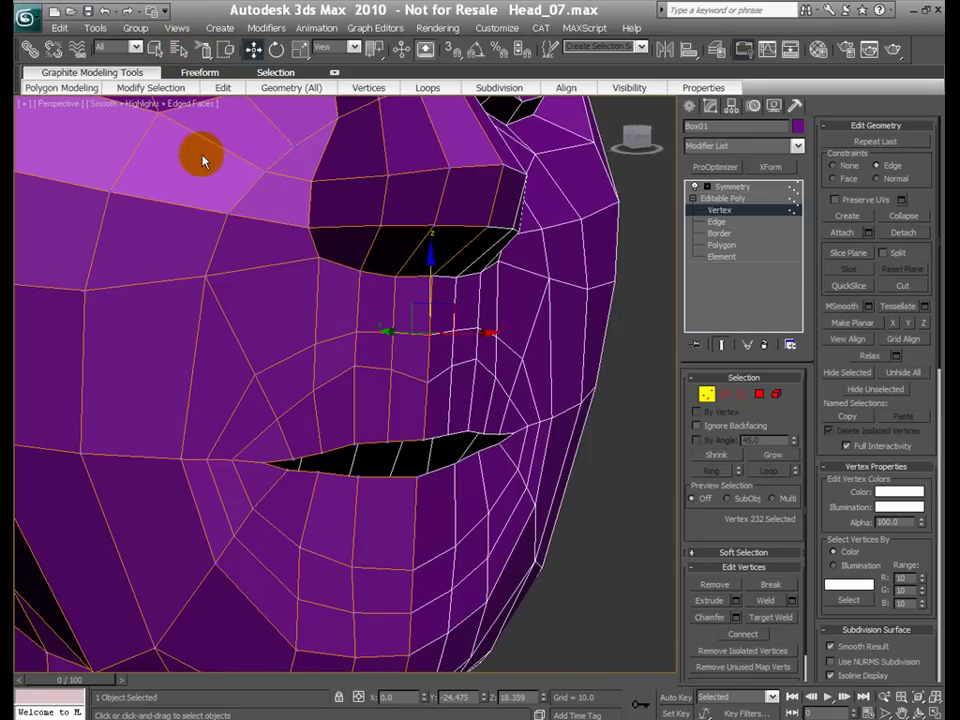
mouse_move(422, 400)
left_mouse_down()
mouse_move(432, 393)
mouse_move(371, 379)
mouse_move(281, 414)
mouse_move(246, 450)
mouse_move(250, 503)
mouse_move(302, 546)
mouse_move(405, 568)
mouse_move(333, 545)
left_mouse_up()
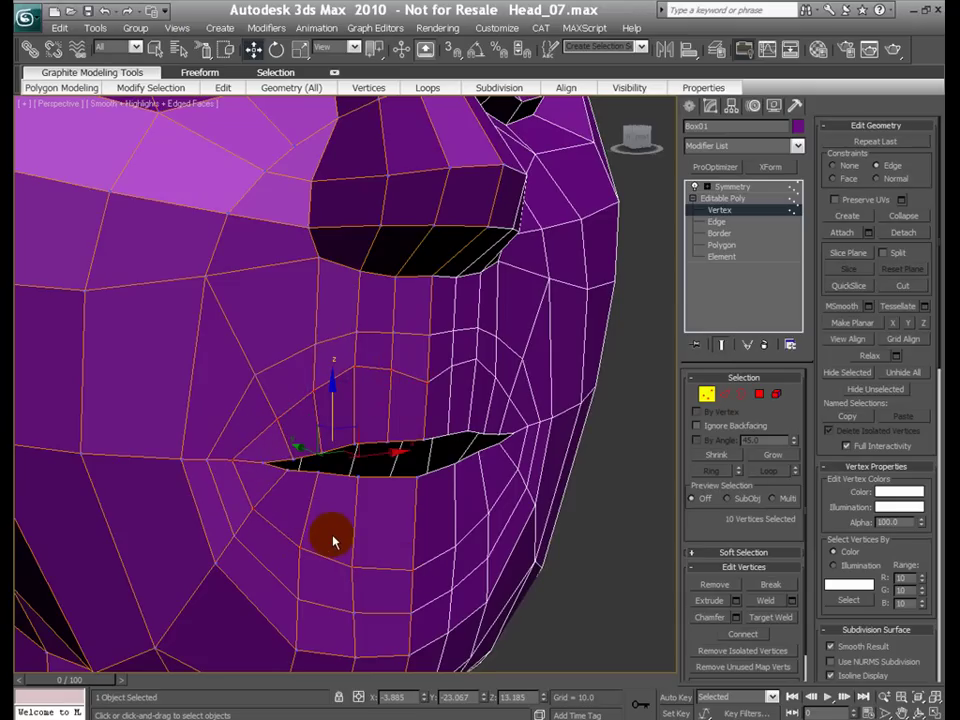
middle_click_drag(366, 514, 376, 519, "alt")
left_click_drag(289, 444, 290, 444)
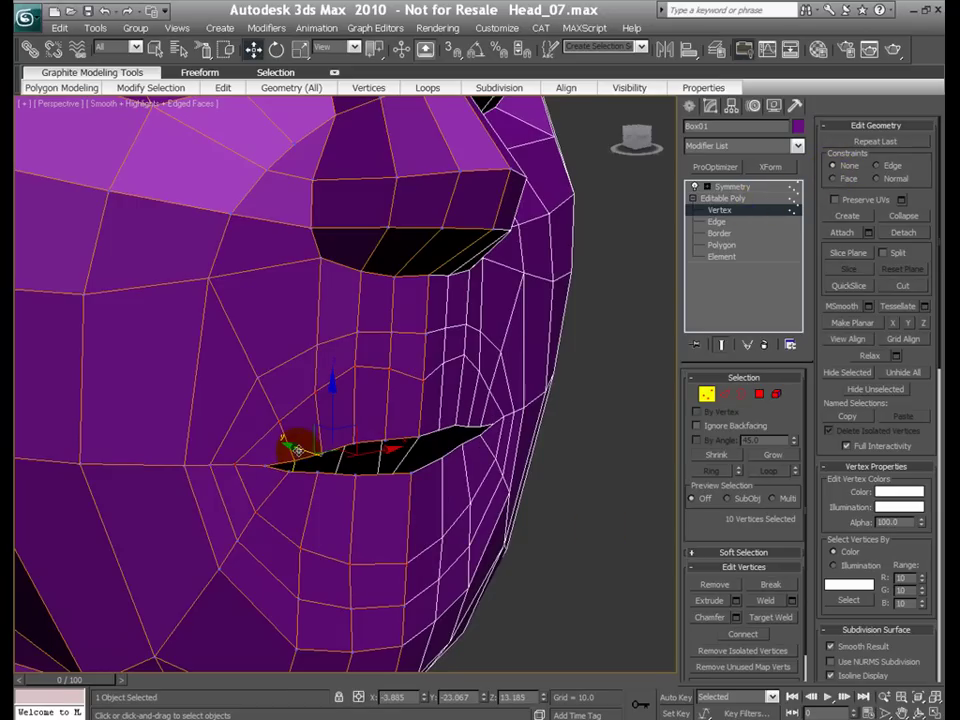
left_click_drag(297, 449, 291, 446)
Step: Narrow the selection to five upper-lip vertices and push them forward for a fuller lip
left_click(252, 446, "alt")
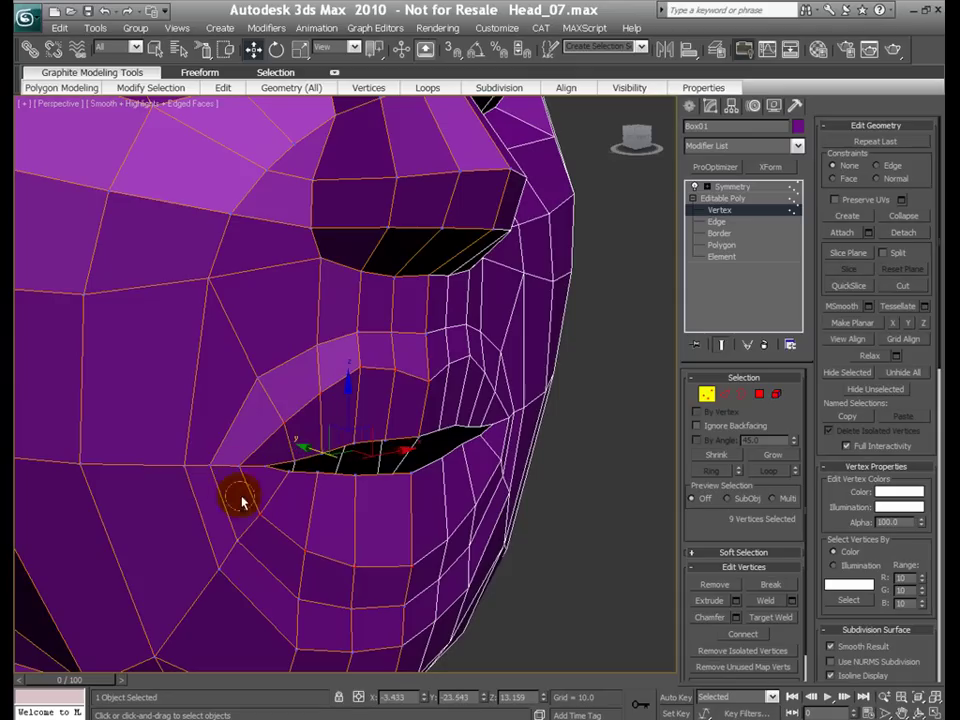
left_click(274, 424, "alt")
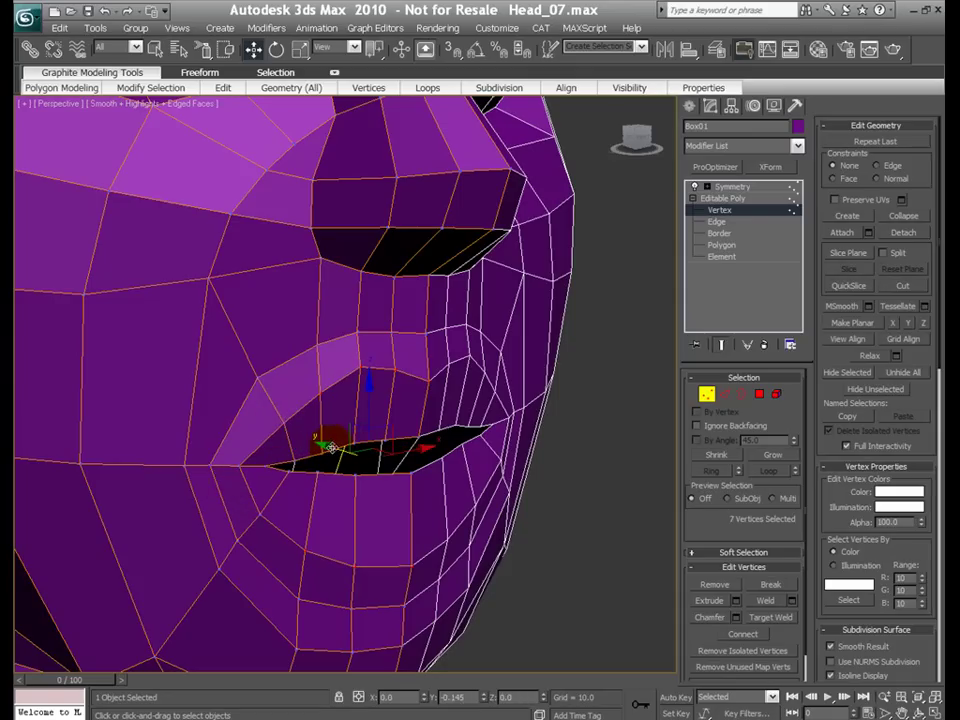
left_click_drag(332, 447, 339, 453)
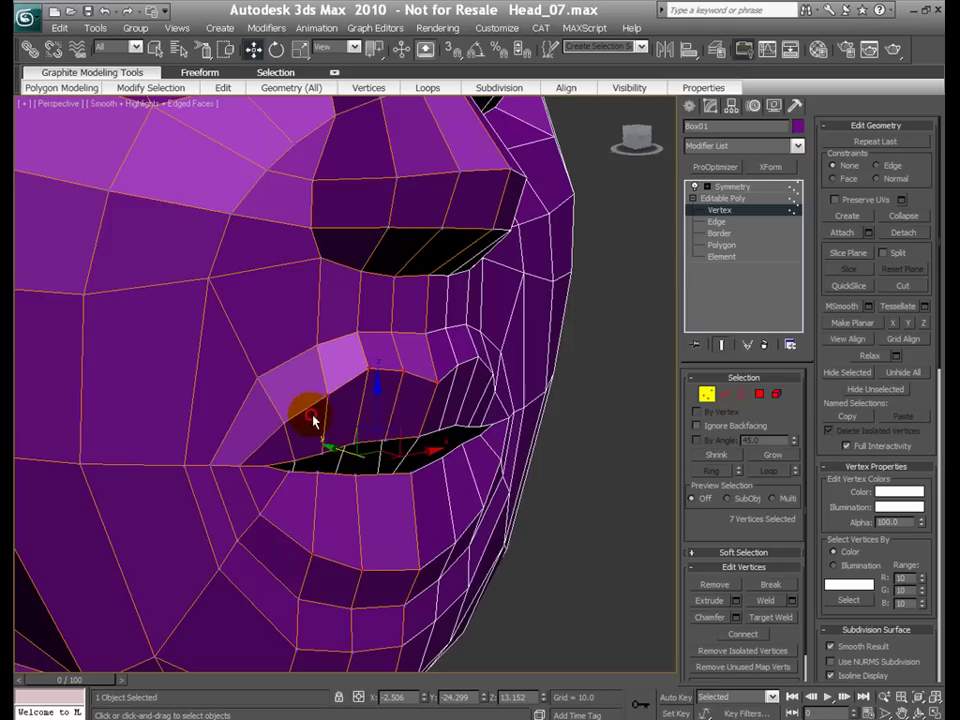
mouse_move(324, 403)
left_mouse_down("alt")
mouse_move(281, 514)
mouse_move(291, 549)
left_mouse_up("alt")
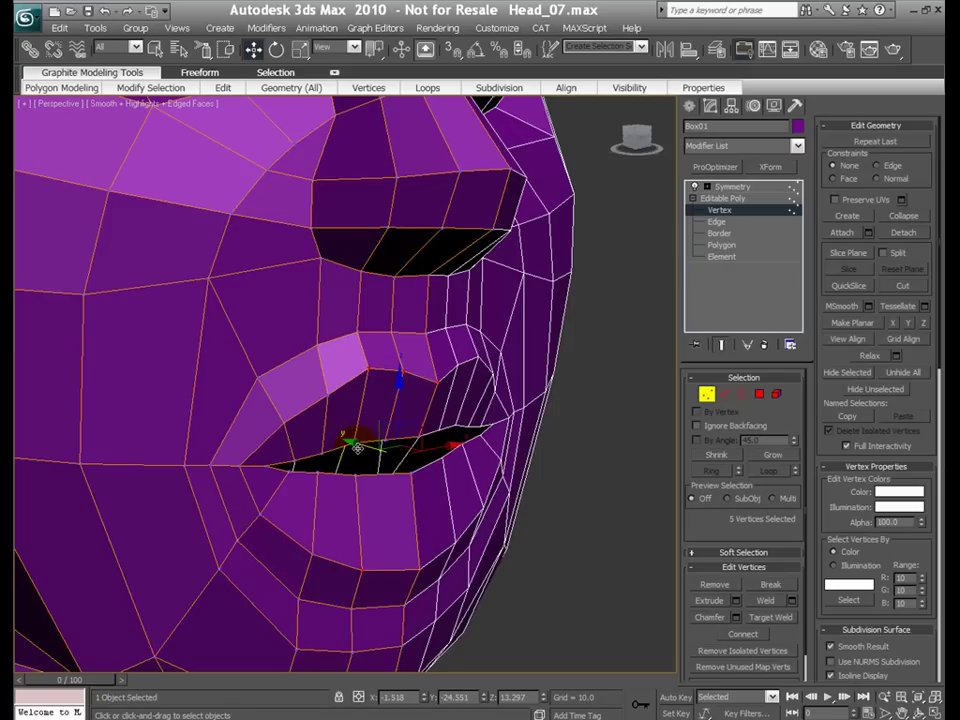
left_click_drag(357, 448, 367, 452)
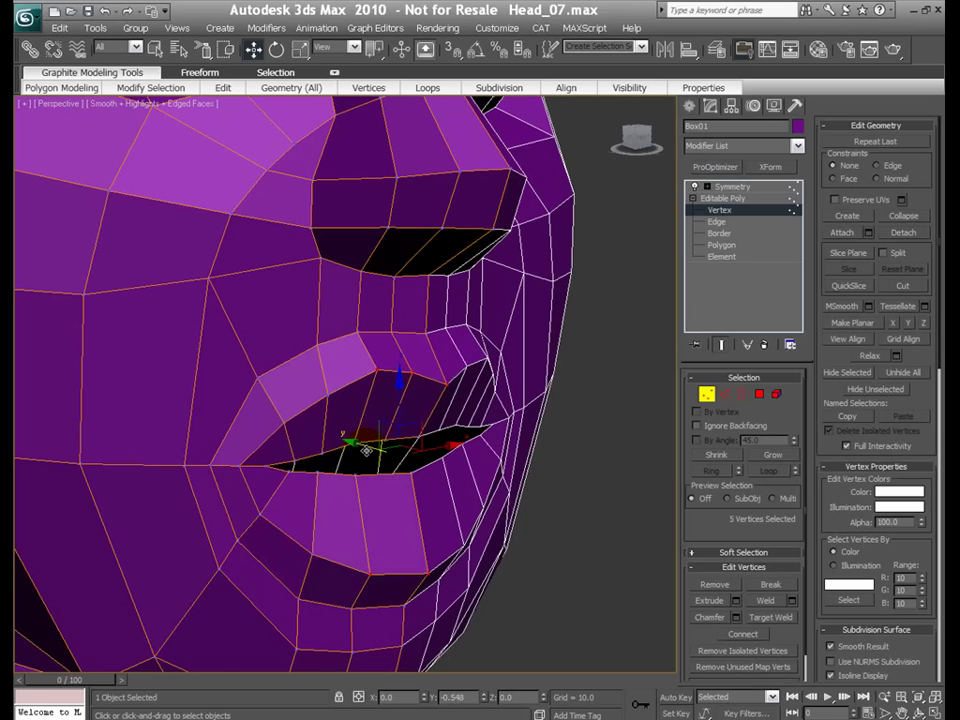
middle_click_drag(461, 536, 431, 510, "alt")
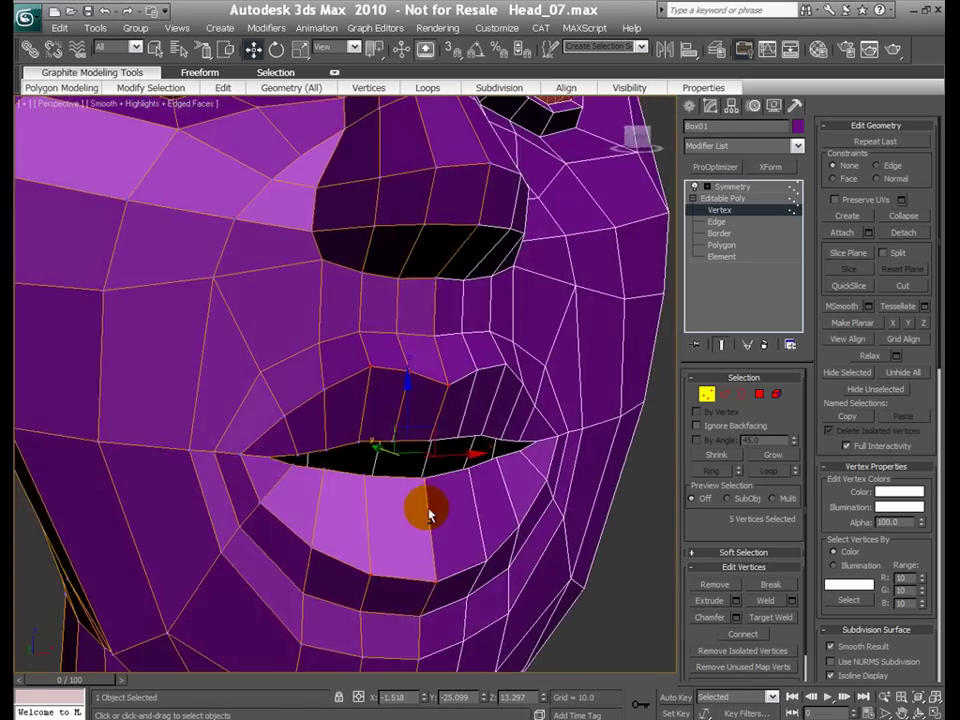
Step: At edge level, select the whole edge loop around the lips
left_click(707, 395)
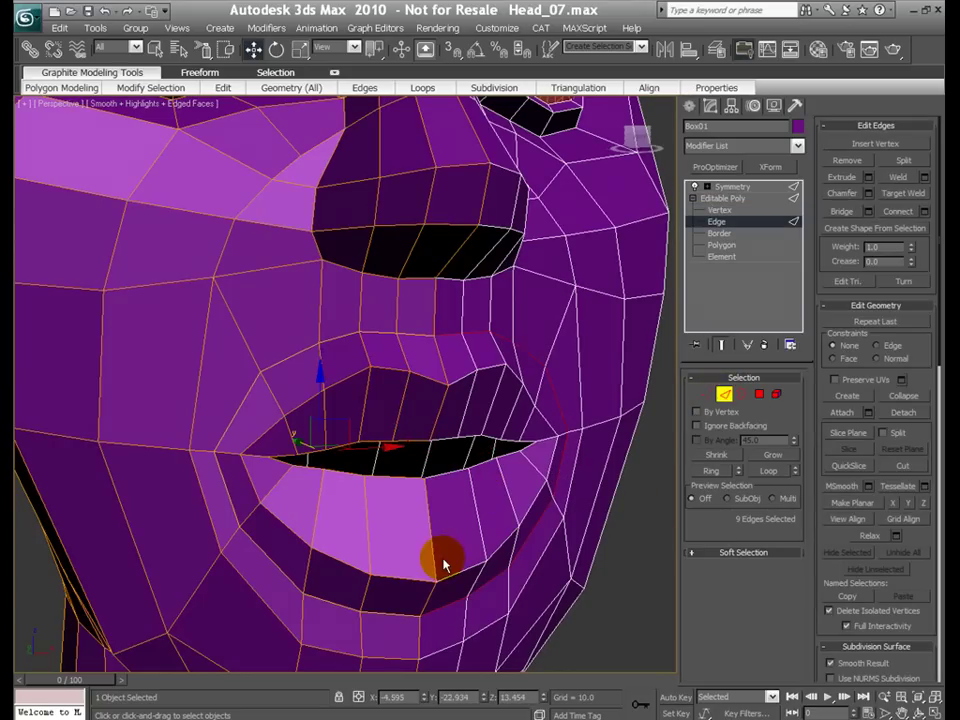
left_click(447, 440)
left_click(460, 469)
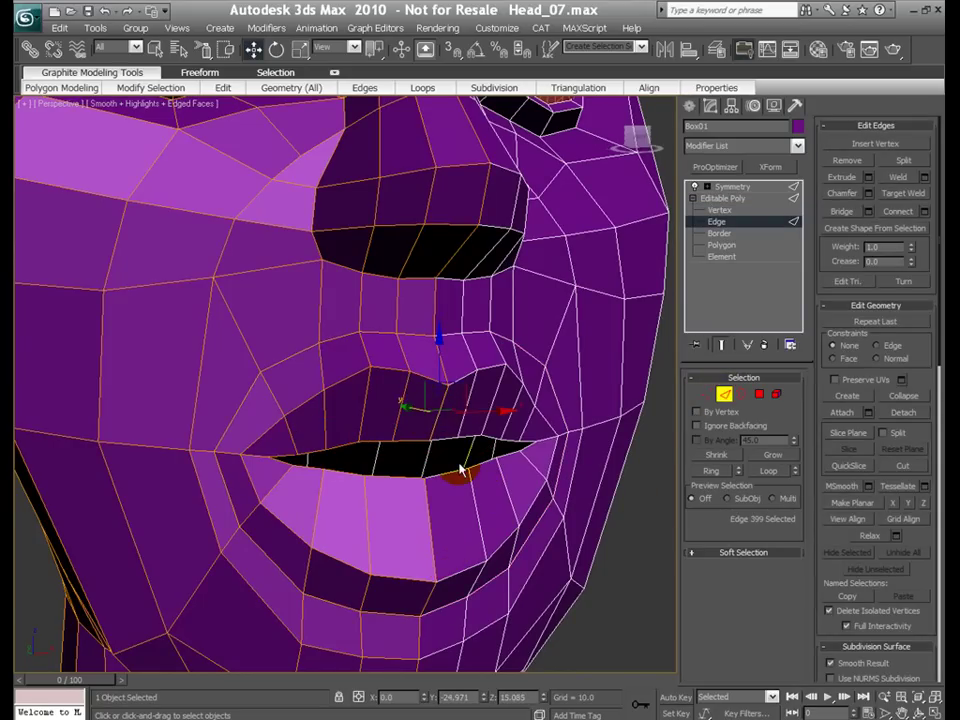
right_click(462, 469)
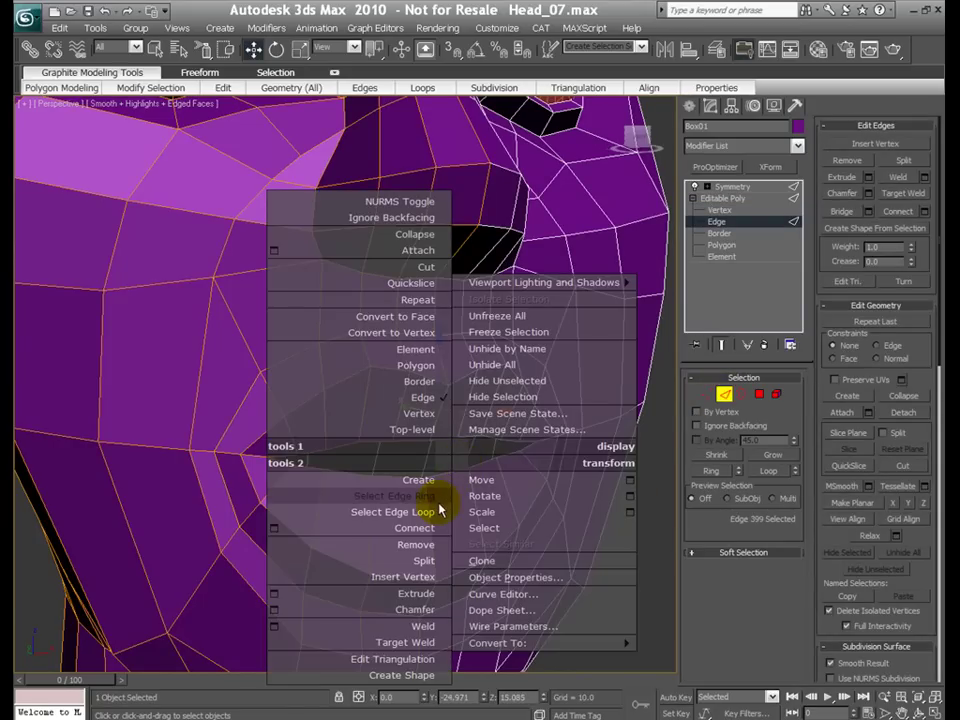
left_click(437, 510)
right_click(444, 500)
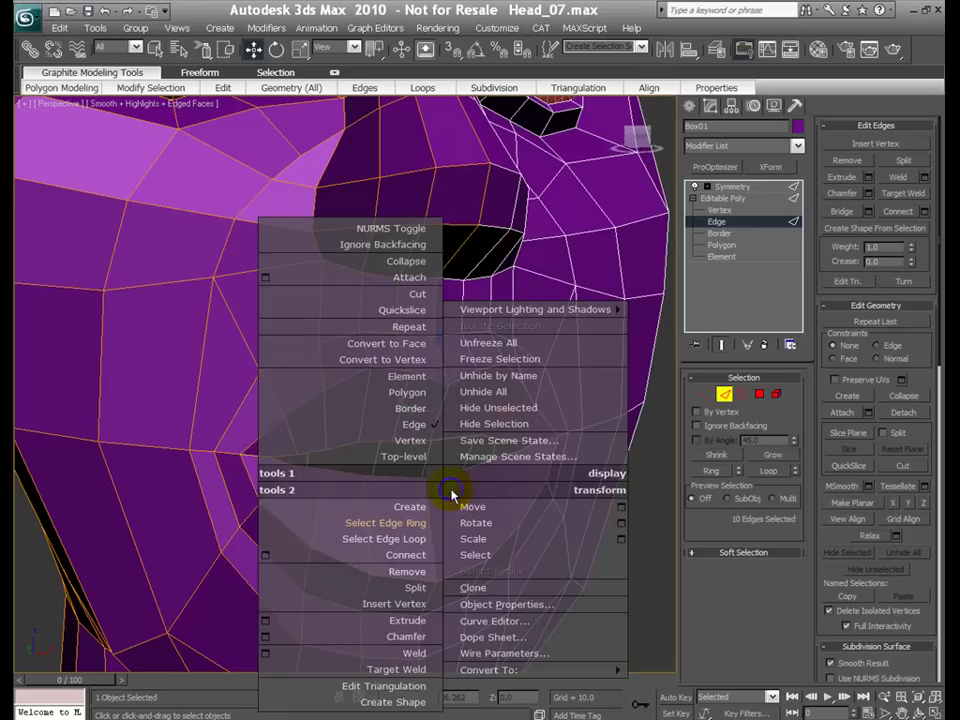
left_click(416, 557)
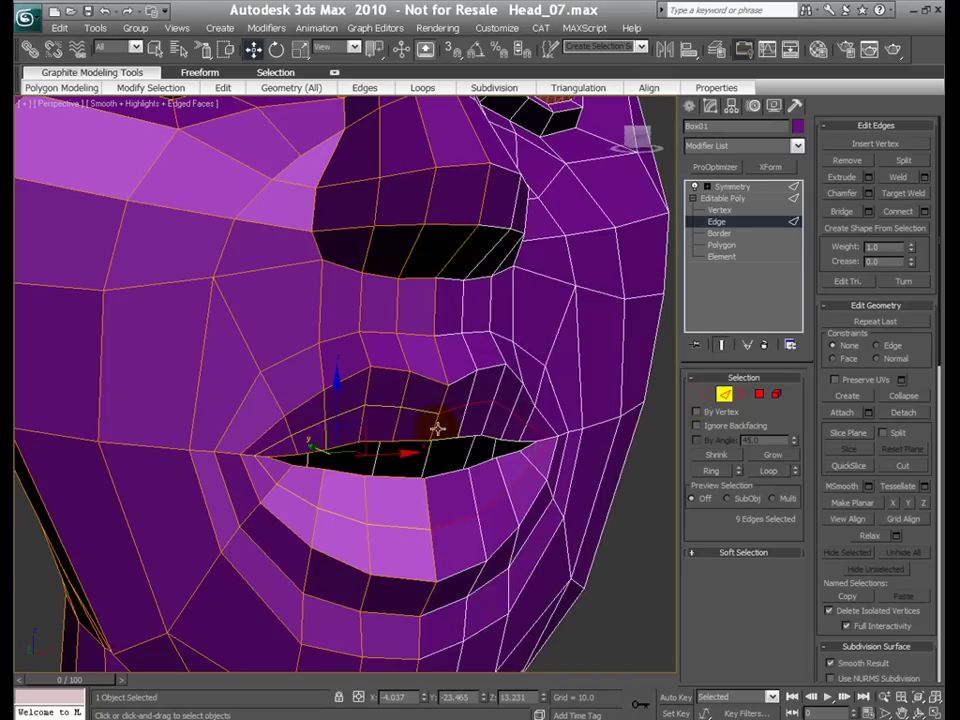
middle_click_drag(412, 488, 369, 489, "alt")
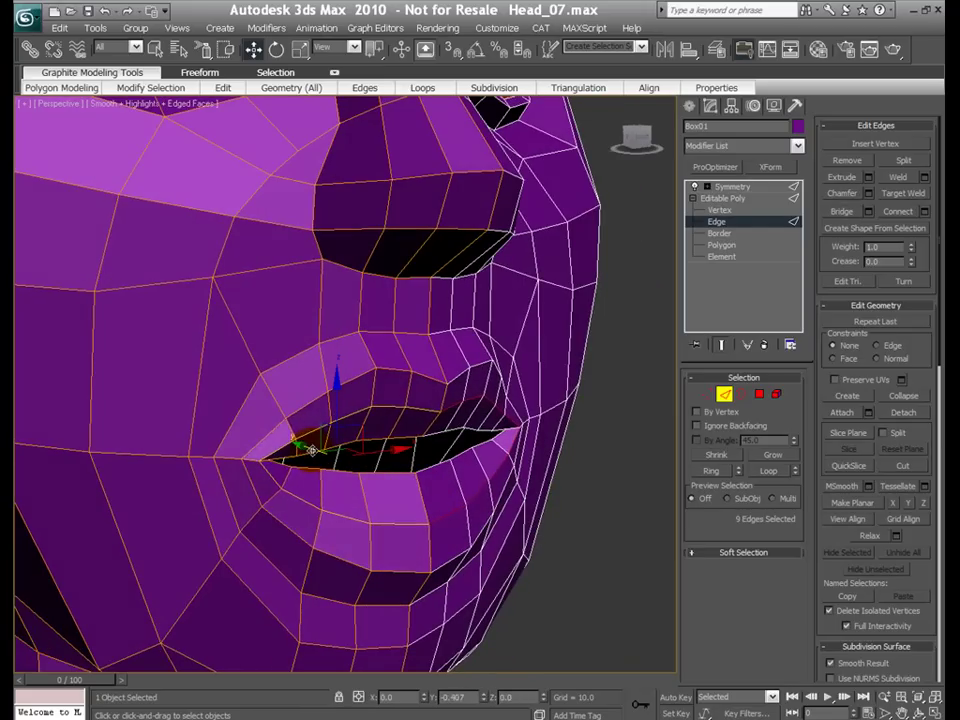
Step: Trim the selection to the lower-lip edges and nudge them outward slightly
left_click(238, 472)
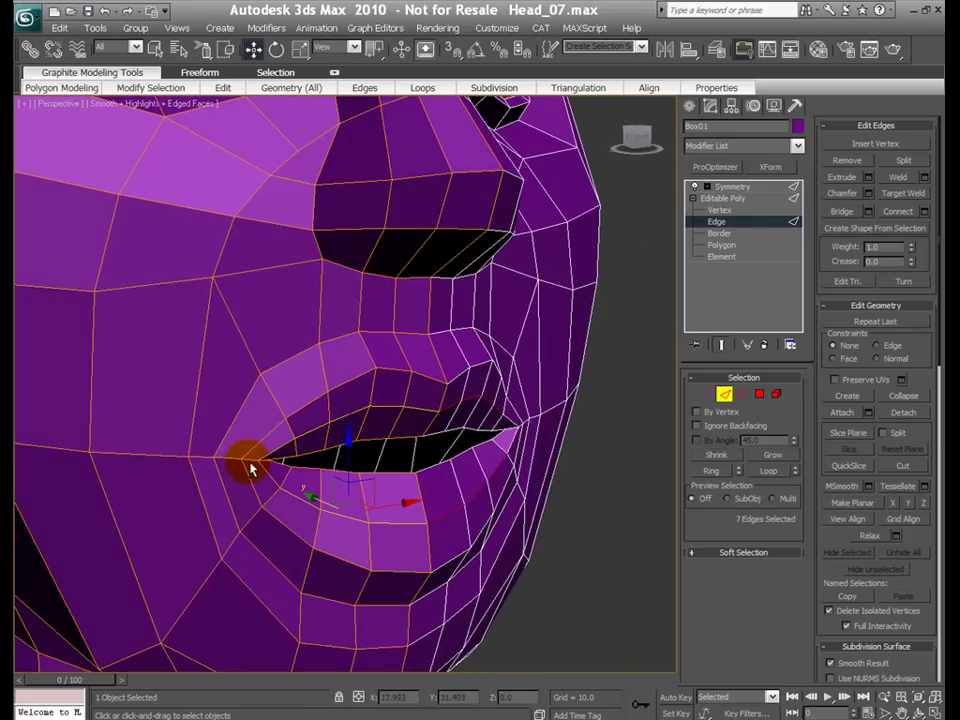
left_click(321, 499, "alt")
left_click_drag(321, 499, 325, 500)
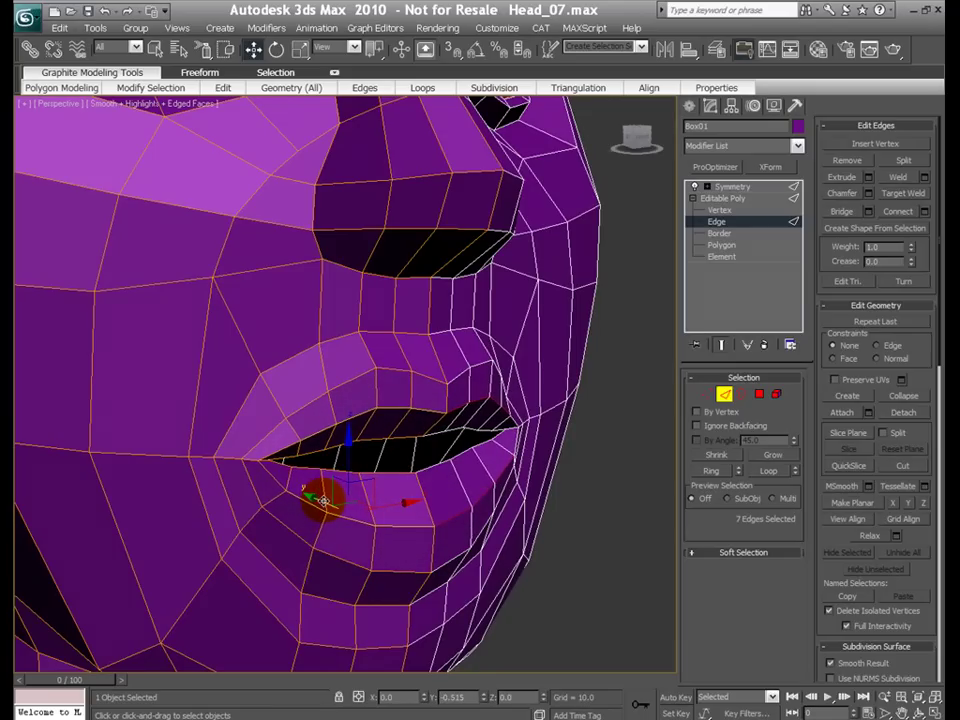
left_click(279, 498, "alt")
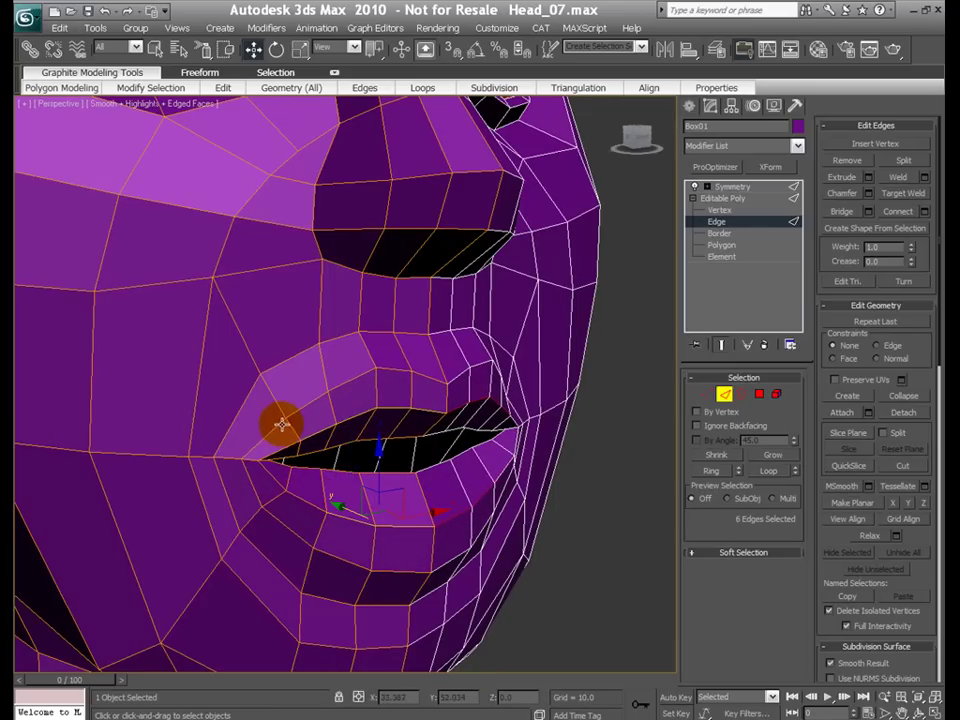
left_click(331, 505)
left_click(342, 508, "alt")
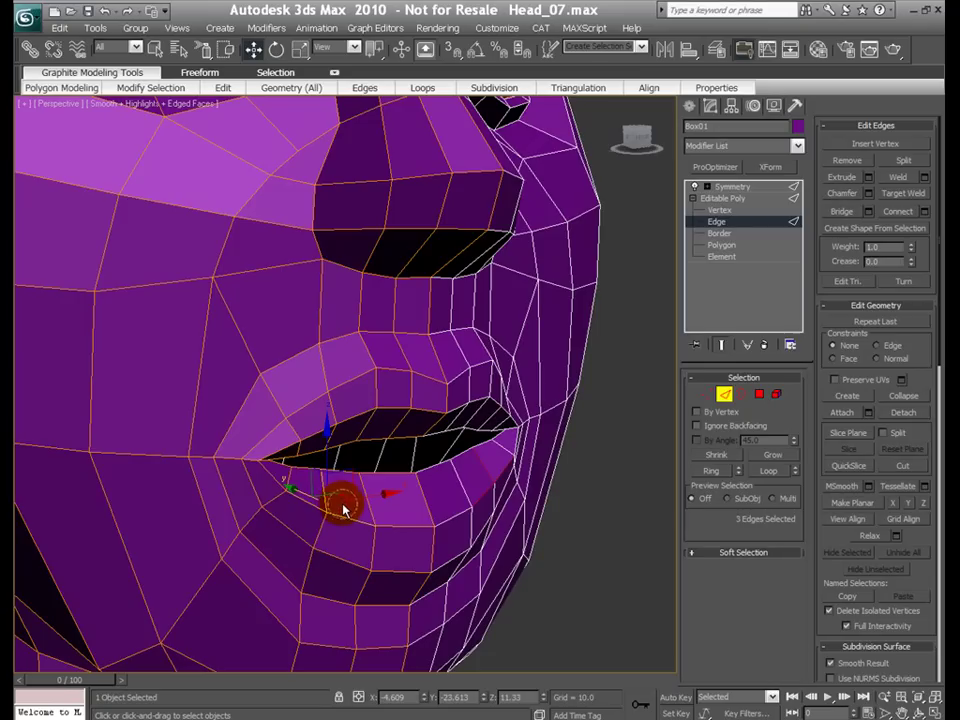
left_click(344, 509, "ctrl")
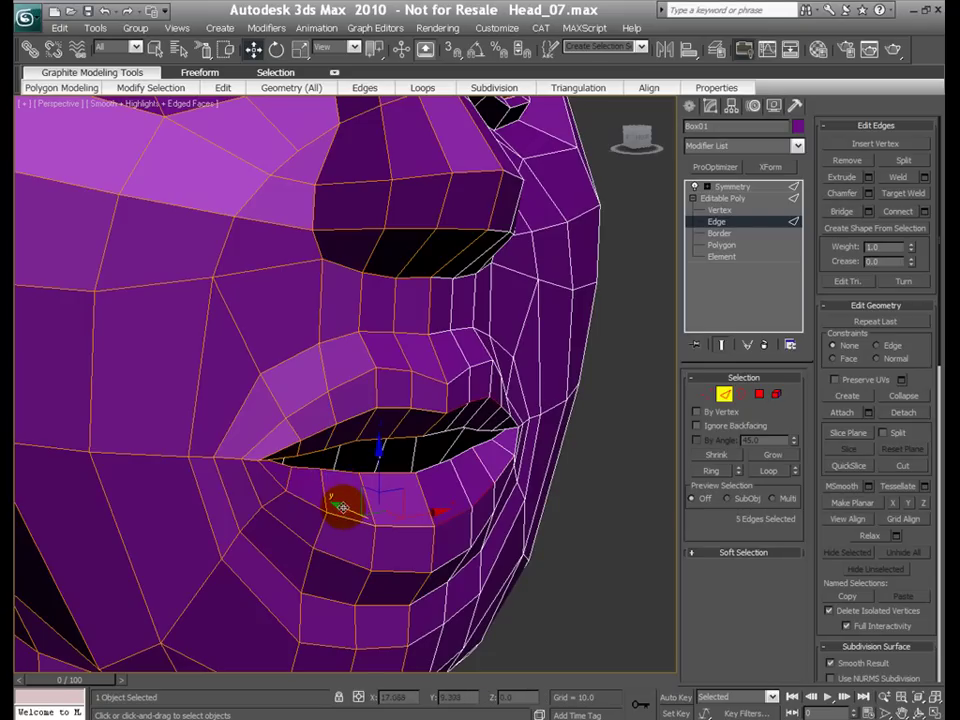
left_click(343, 508)
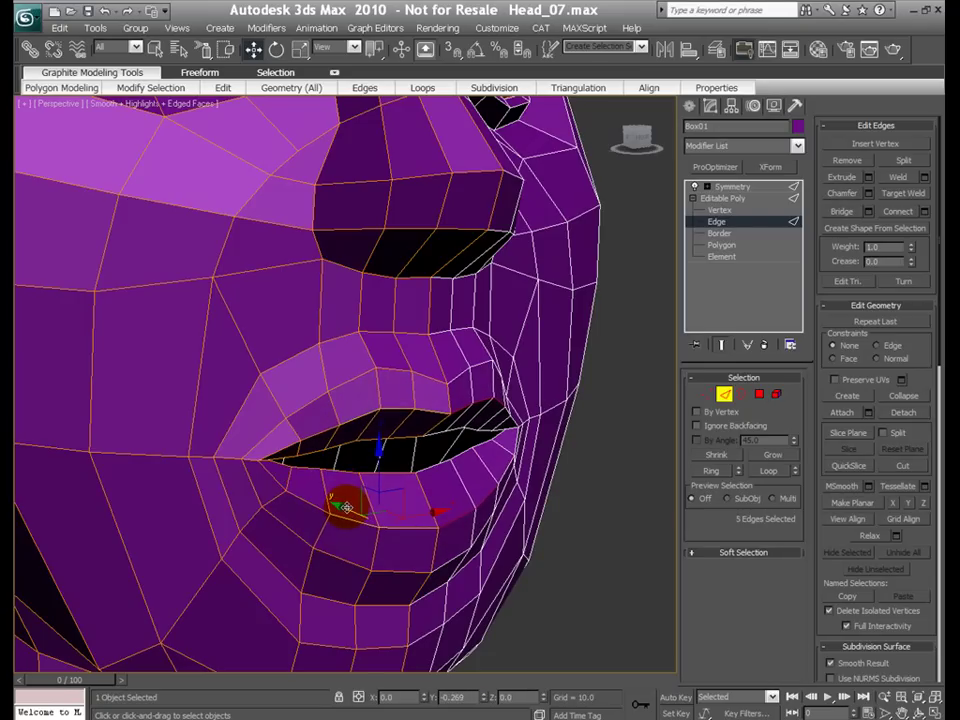
middle_click_drag(346, 508, 431, 551, "alt")
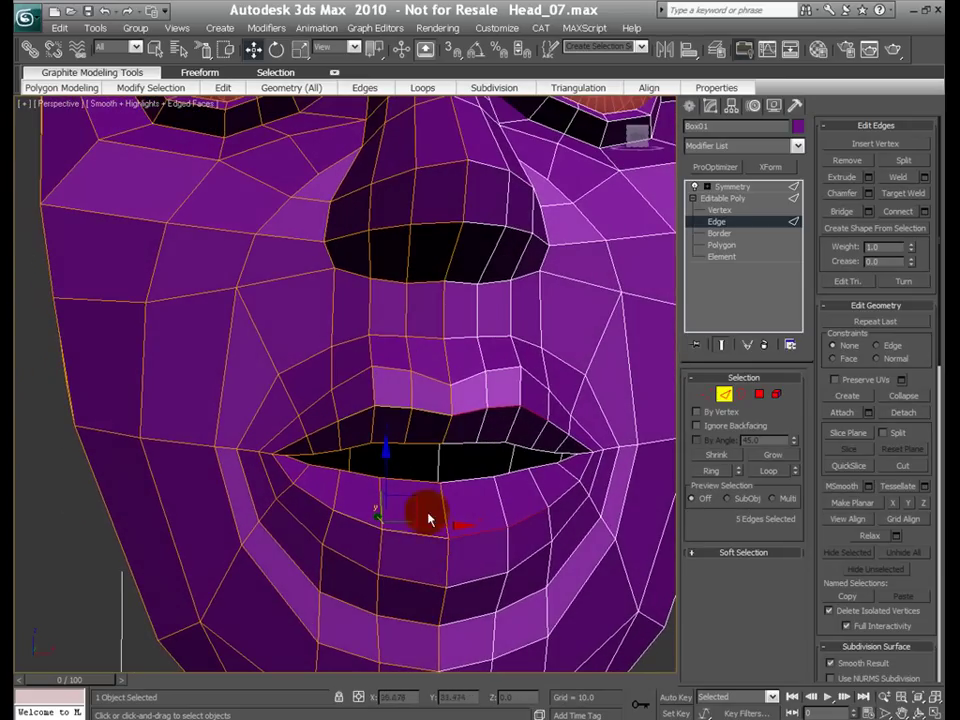
Step: Select the upper-lip edge loop and Connect it to add a new loop
left_click(444, 412)
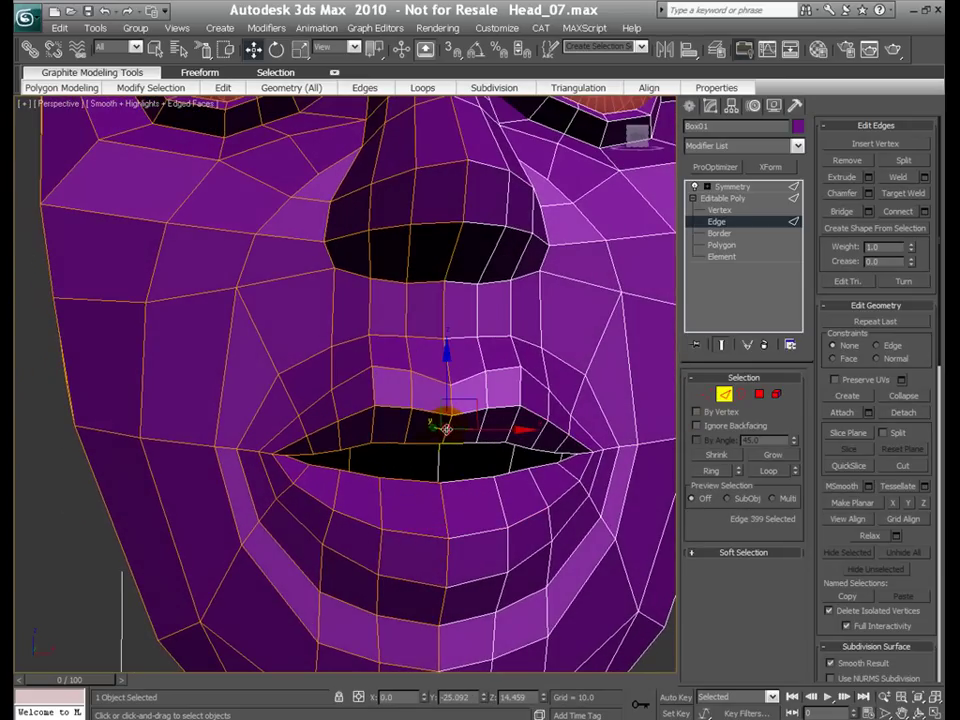
right_click(490, 452)
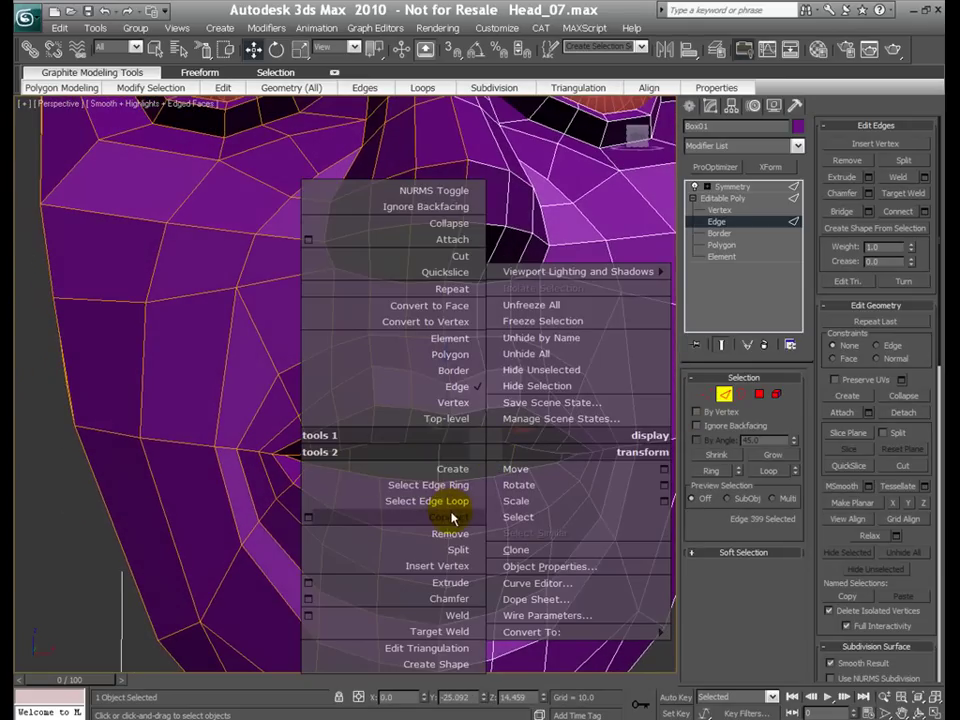
left_click(452, 501)
right_click(464, 488)
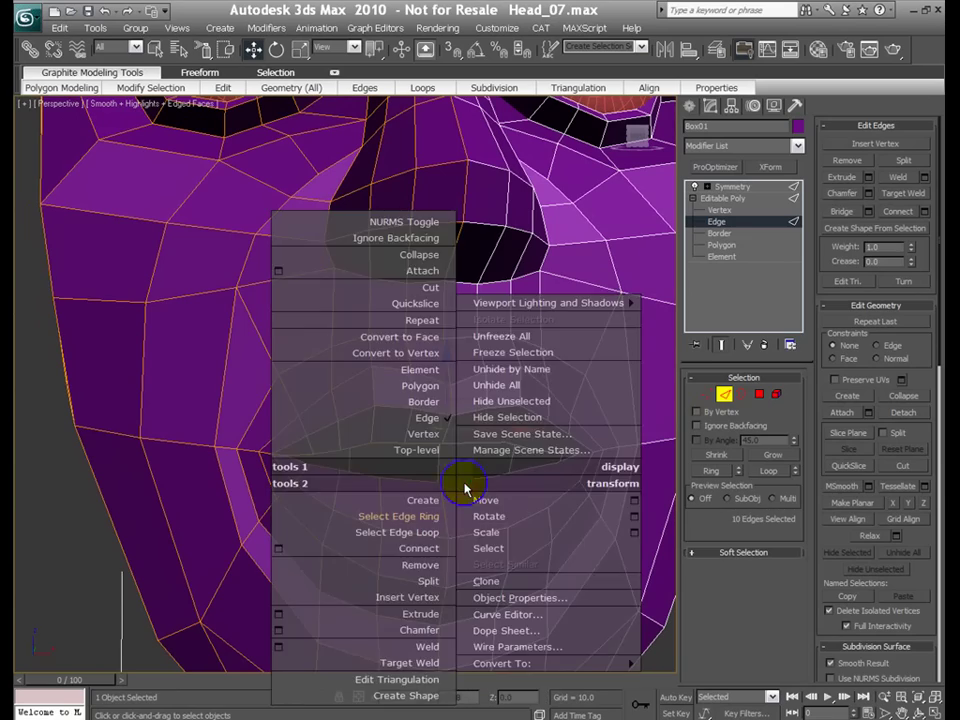
left_click(440, 547)
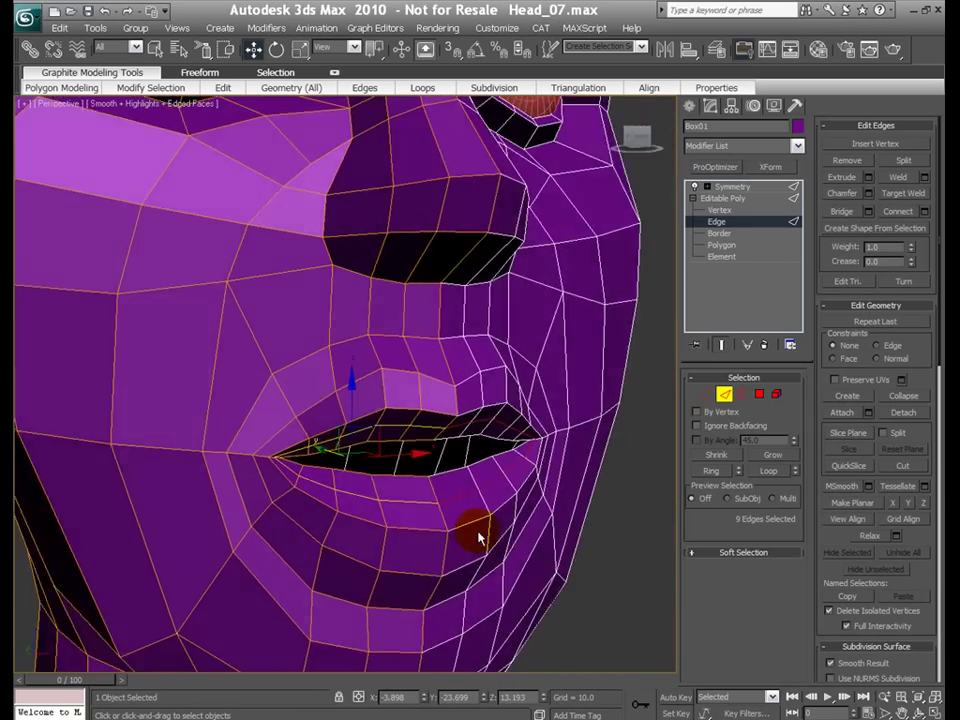
middle_click_drag(478, 537, 493, 531, "alt")
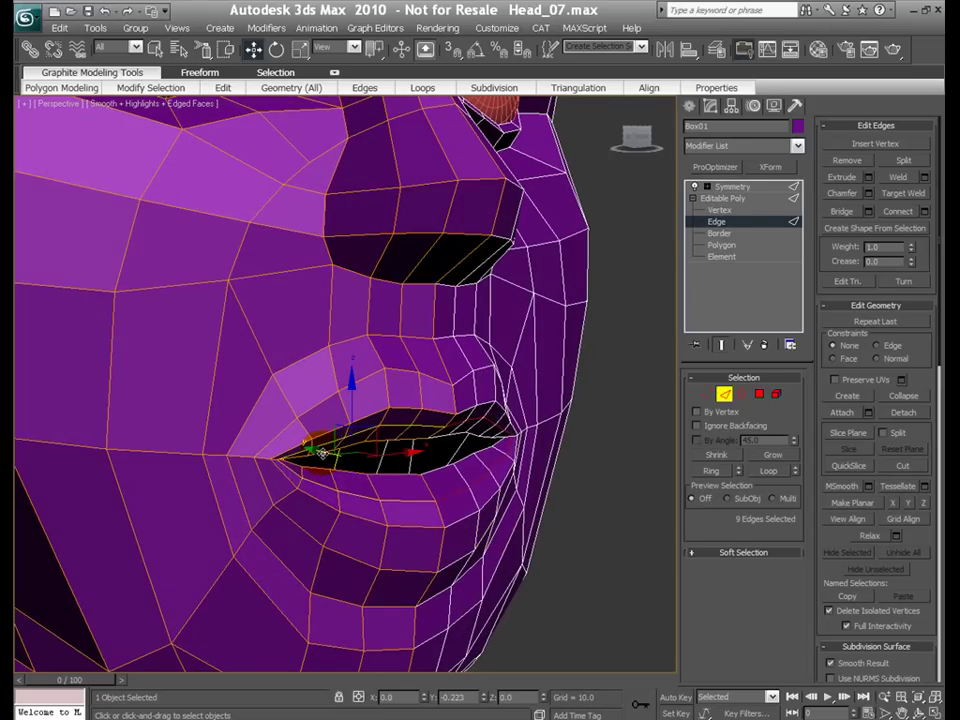
Step: Deselect the mouth-corner edges and shift the five middle lip edges slightly
left_click(268, 467, "alt")
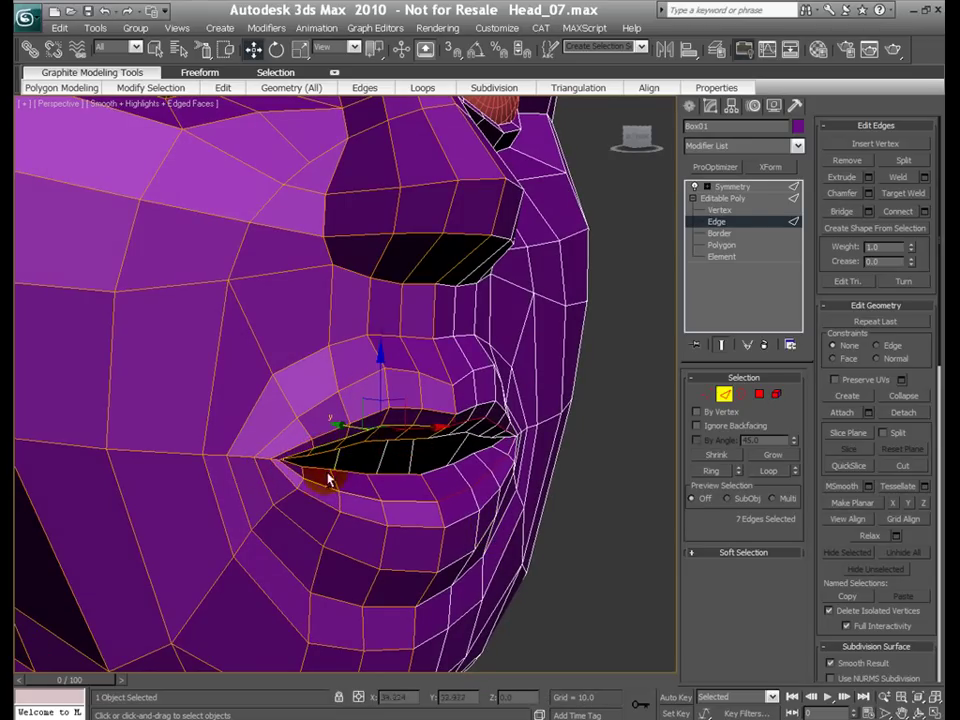
left_click_drag(341, 423, 343, 427)
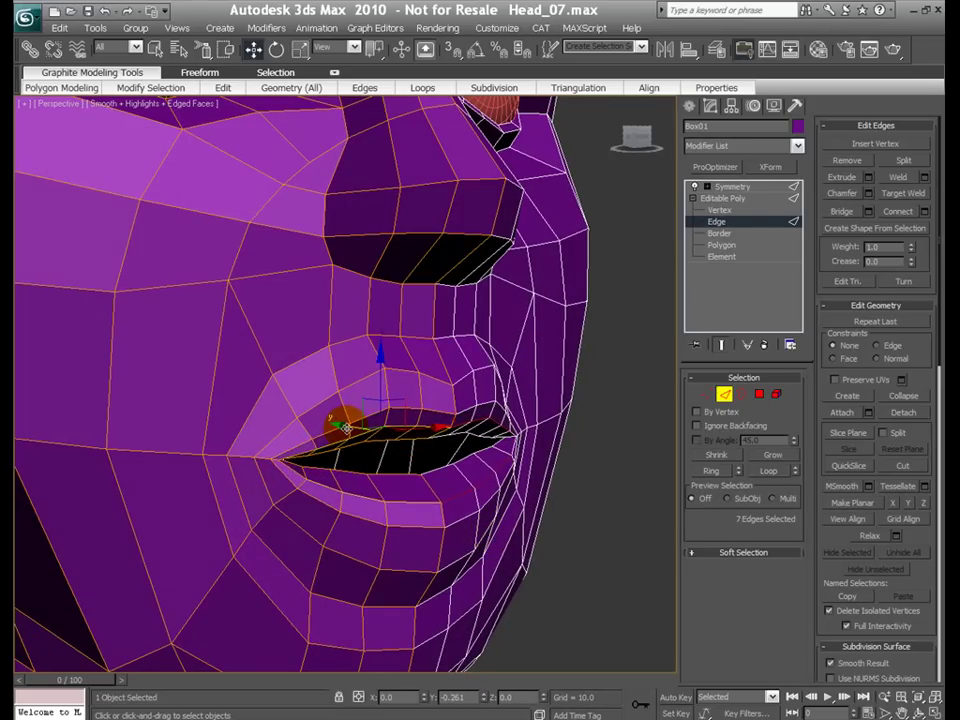
left_click(322, 459, "alt")
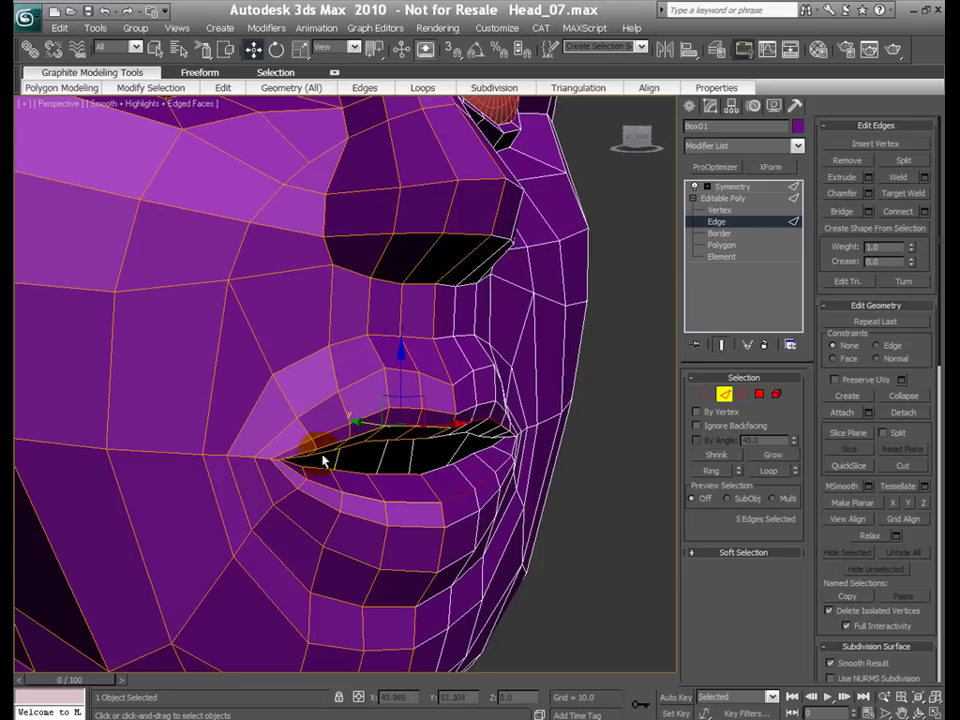
left_click(357, 427)
left_click_drag(357, 424, 360, 420)
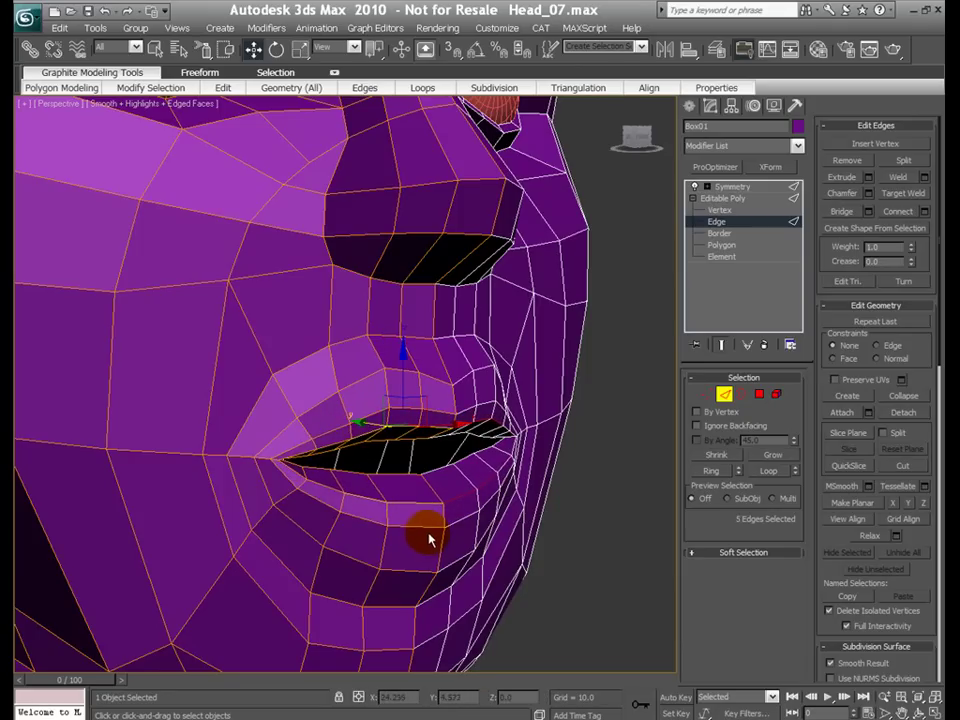
middle_click_drag(422, 537, 399, 521, "alt")
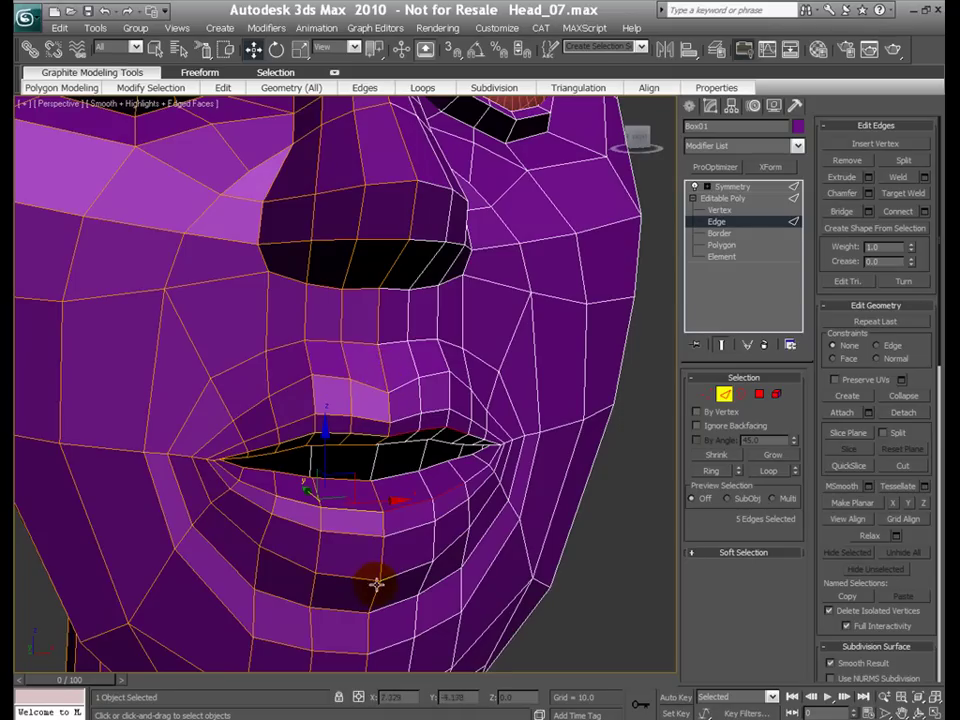
Step: Select another upper-lip edge loop via the quad menu and Connect it into a new loop
left_click(380, 368)
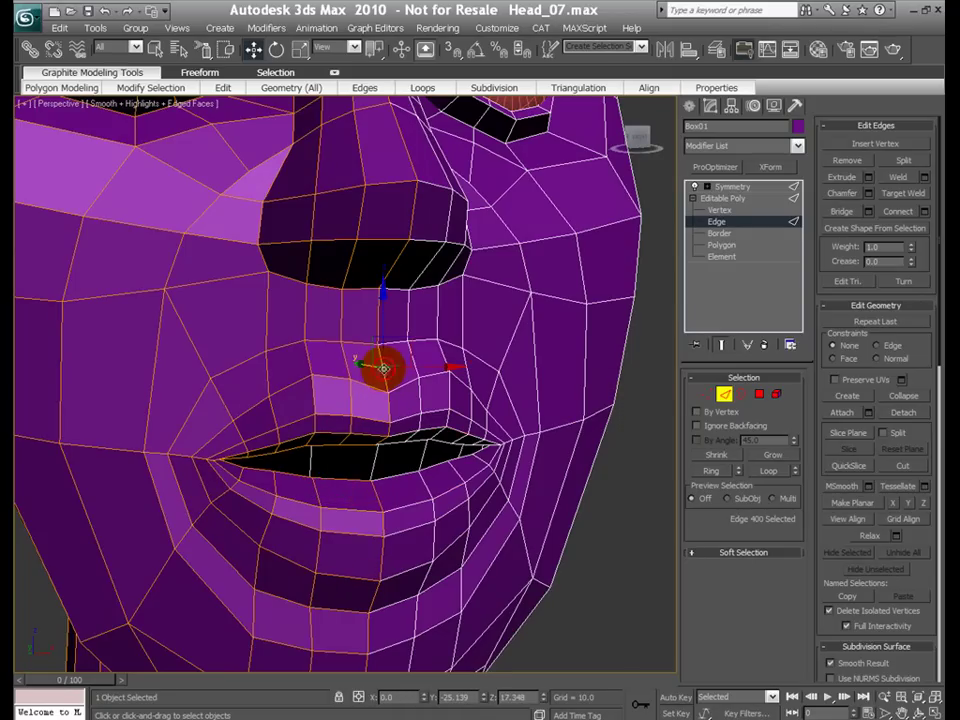
right_click(405, 404)
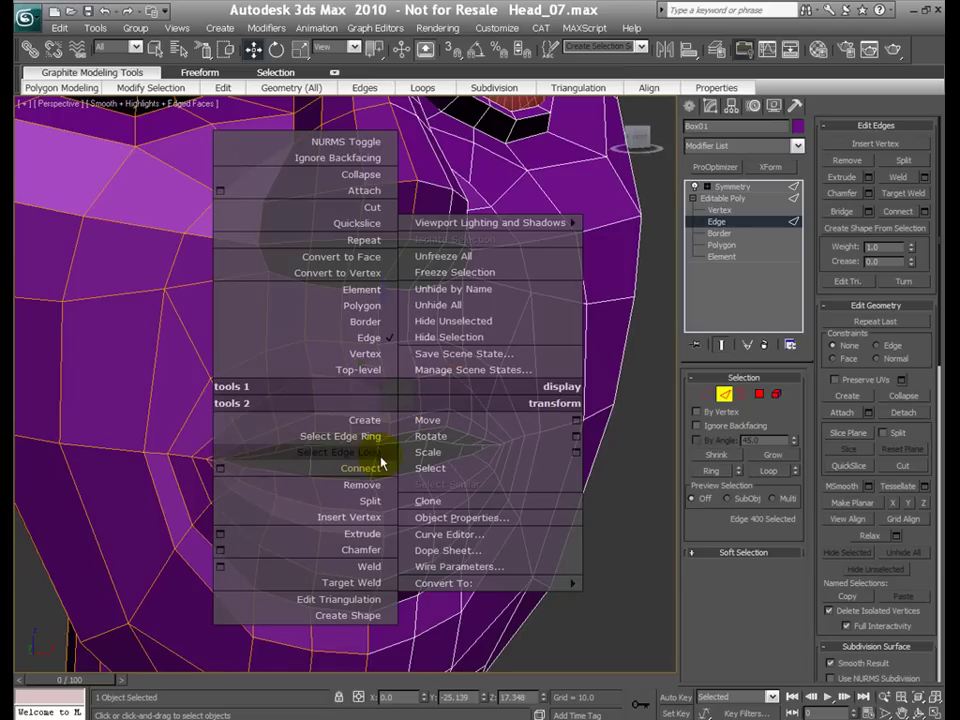
left_click(377, 450)
right_click(418, 412)
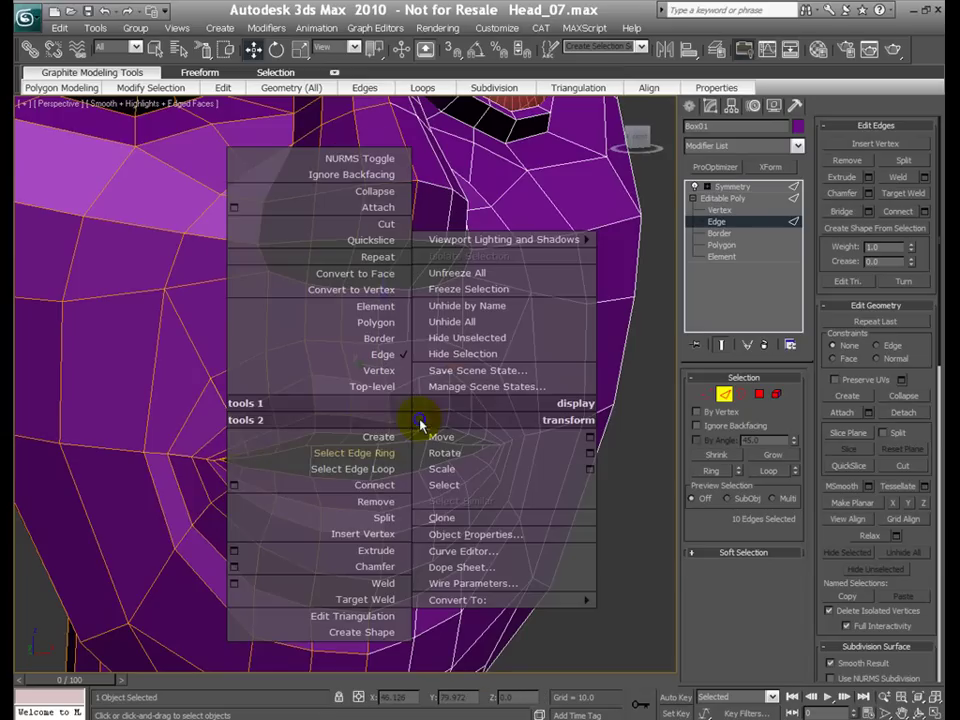
left_click(386, 498)
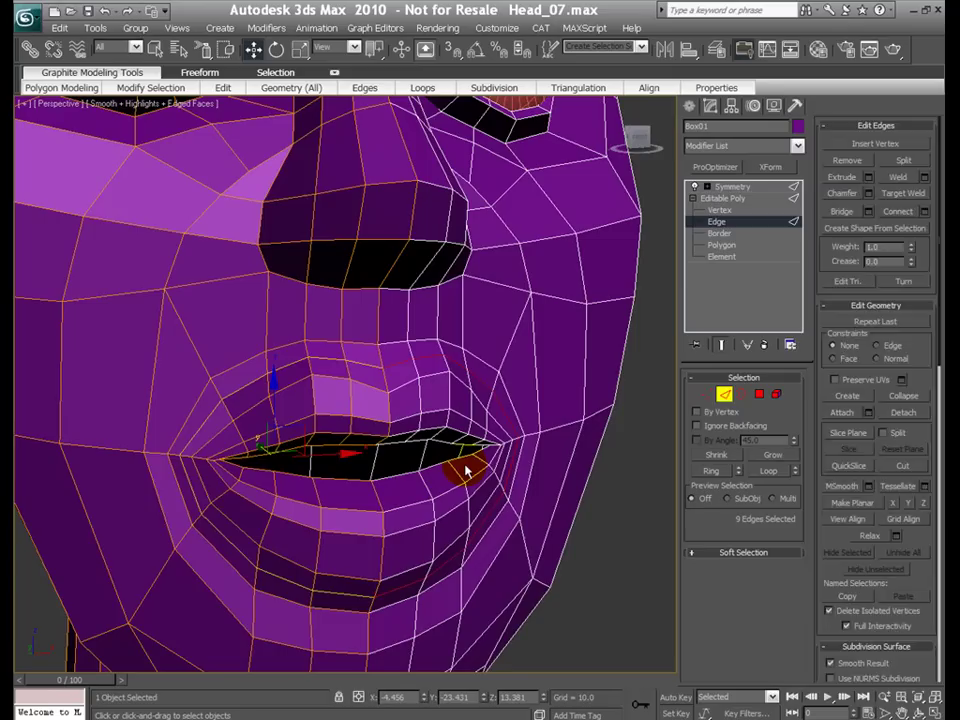
Step: In Vertex mode, raise the upper-lip vertices one by one to lift the upper lip
key("1")
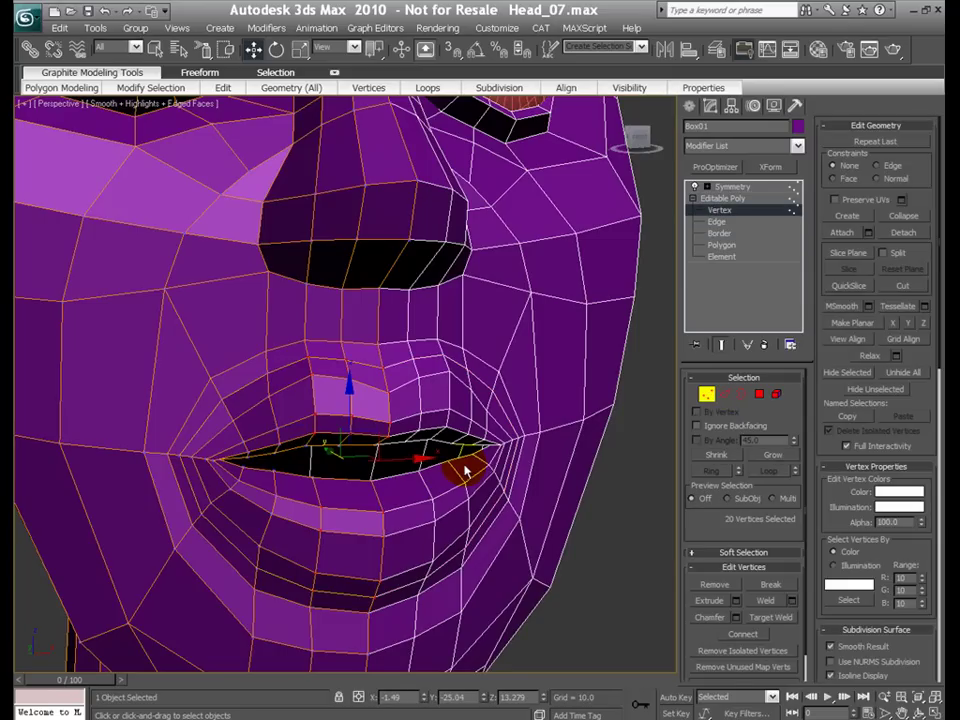
left_click(616, 503)
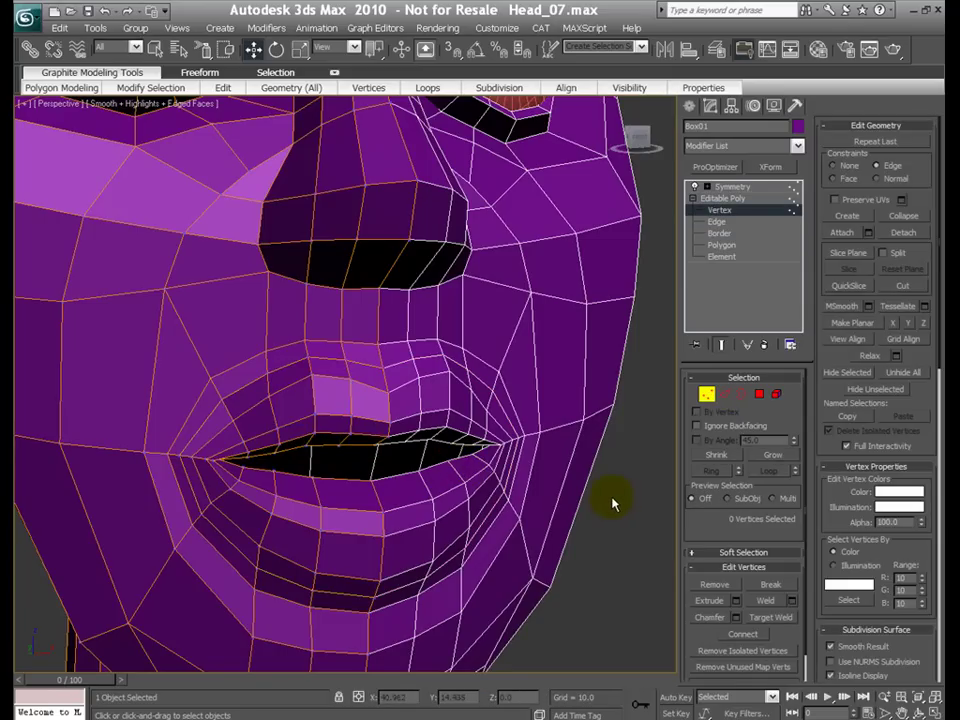
left_click(384, 368)
left_click_drag(384, 368, 308, 318)
left_click(343, 354)
left_click(311, 354)
left_click(261, 379)
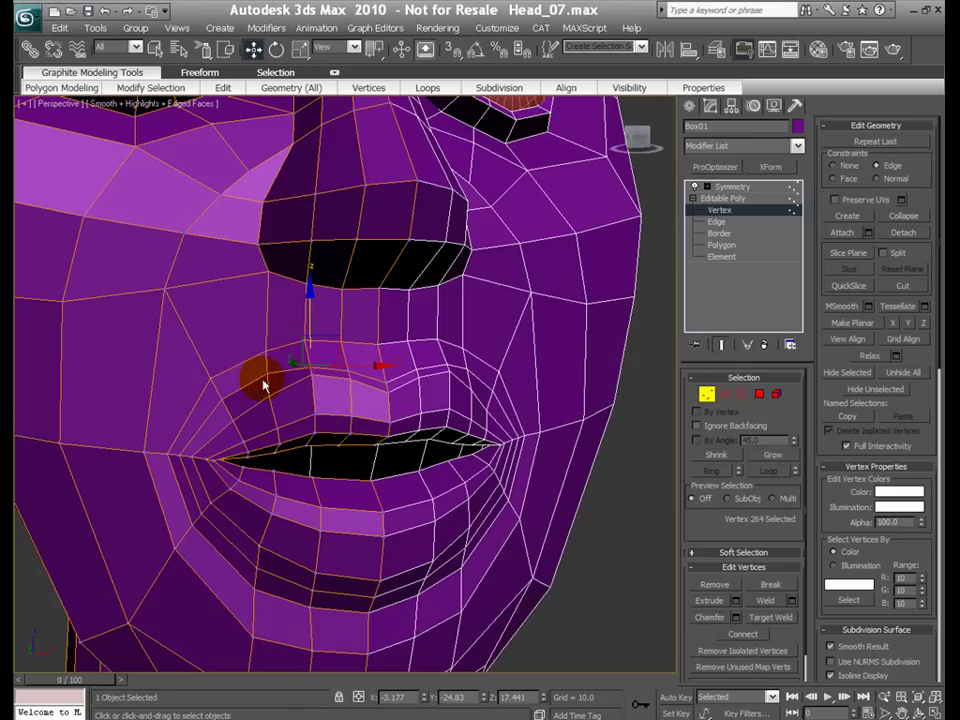
left_click_drag(261, 379, 267, 323)
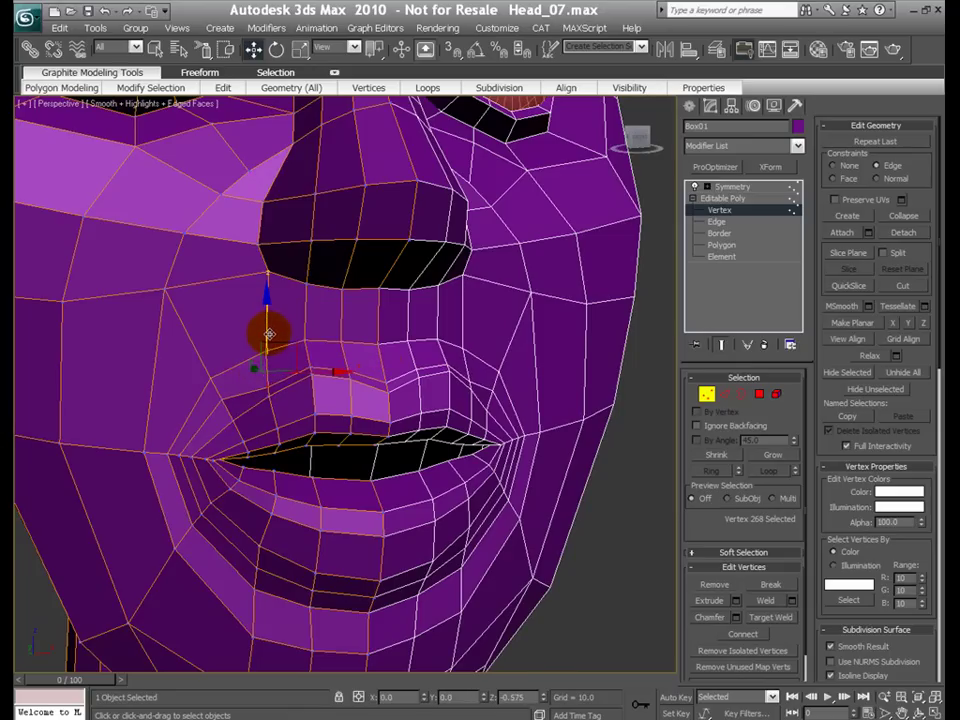
Step: Lower and pull in the mouth-corner vertices, then return to object level
left_click(219, 394)
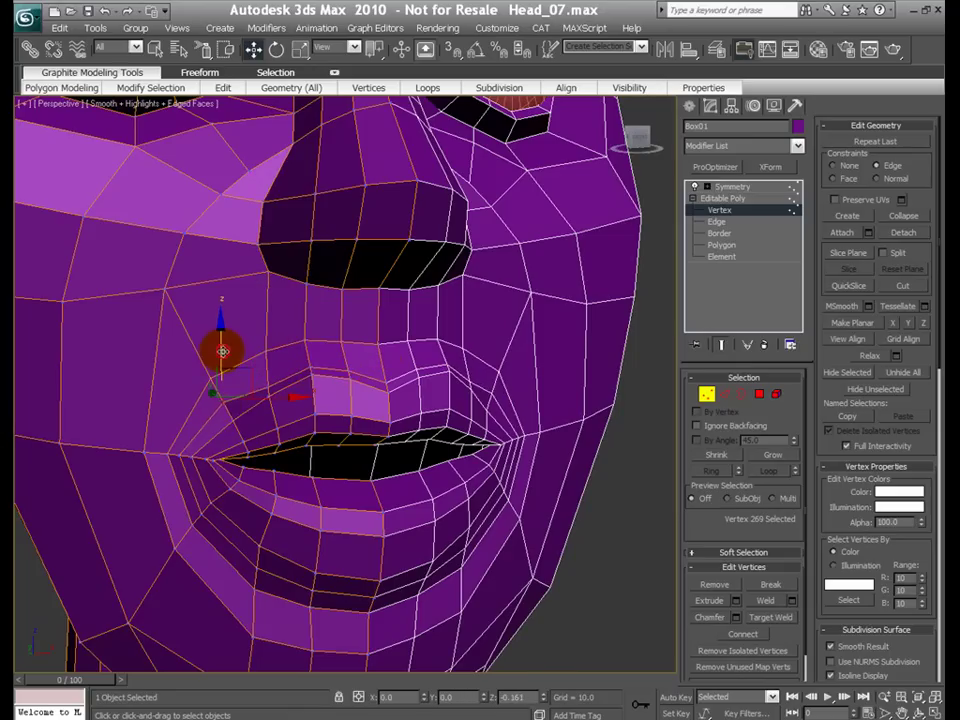
left_click_drag(221, 350, 195, 462)
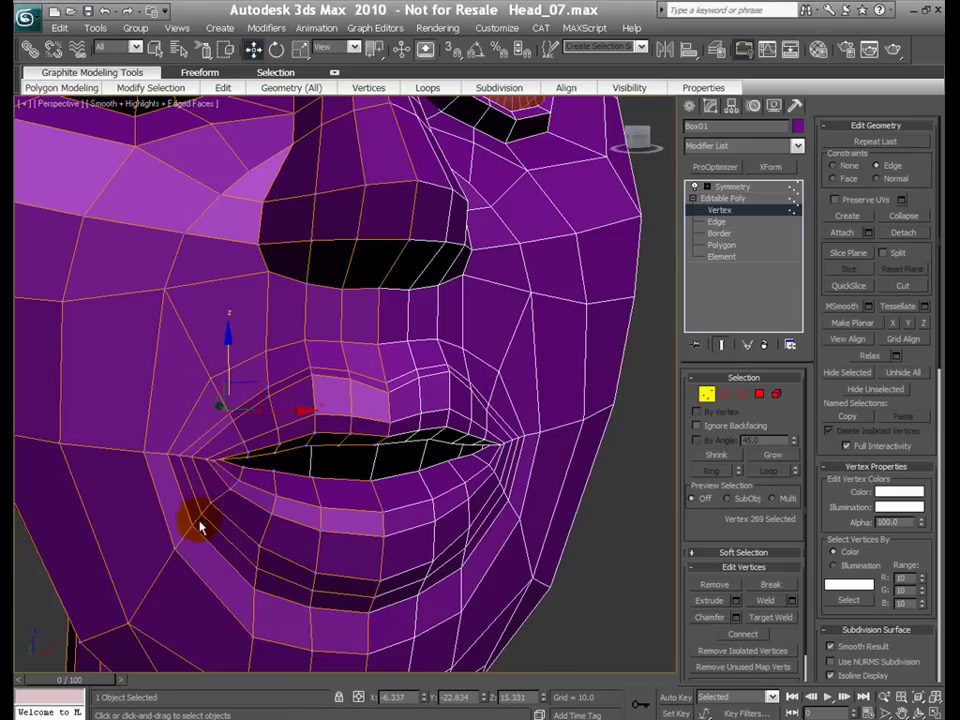
left_click_drag(196, 513, 403, 555)
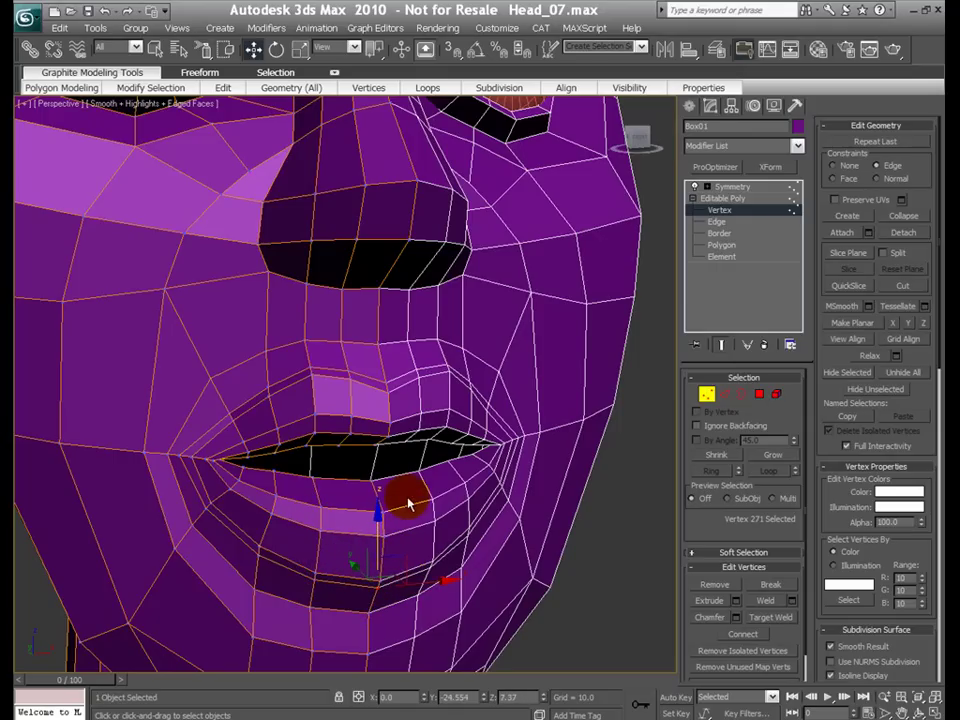
left_click_drag(180, 457, 229, 455)
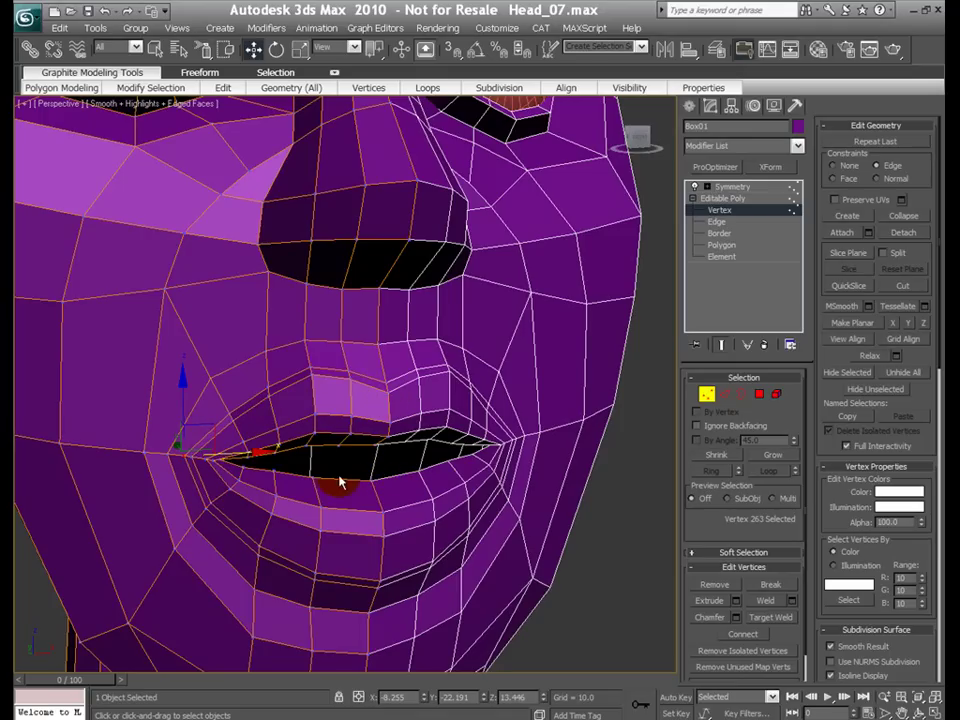
left_click(707, 395)
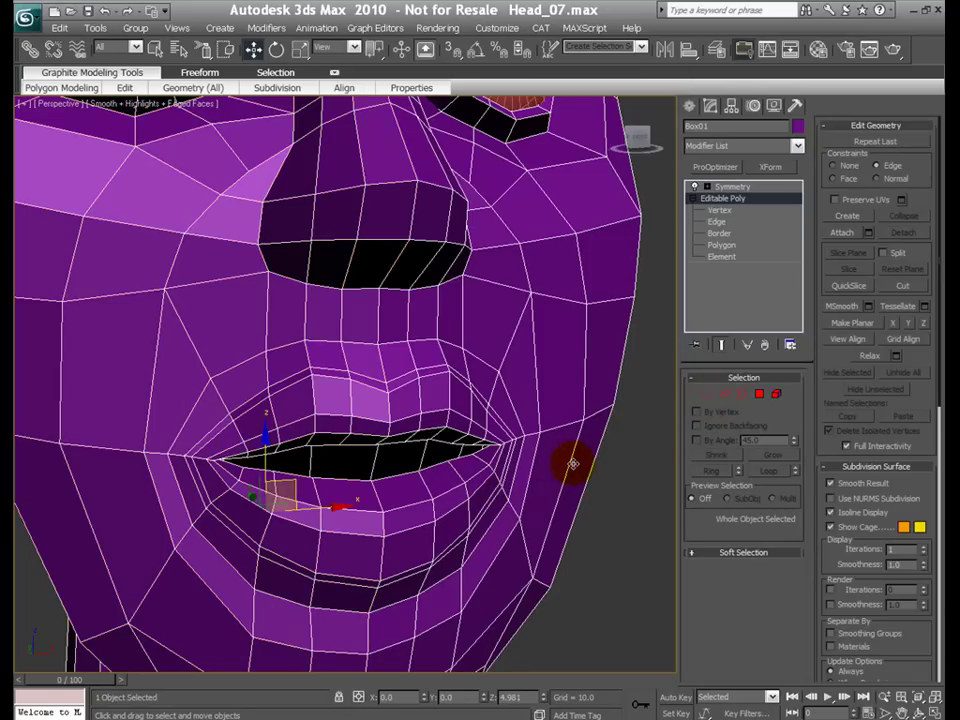
Step: Enable Use NURMS Subdivision, orbit the smoothed face, and toggle Edged Faces with F4
left_click(830, 498)
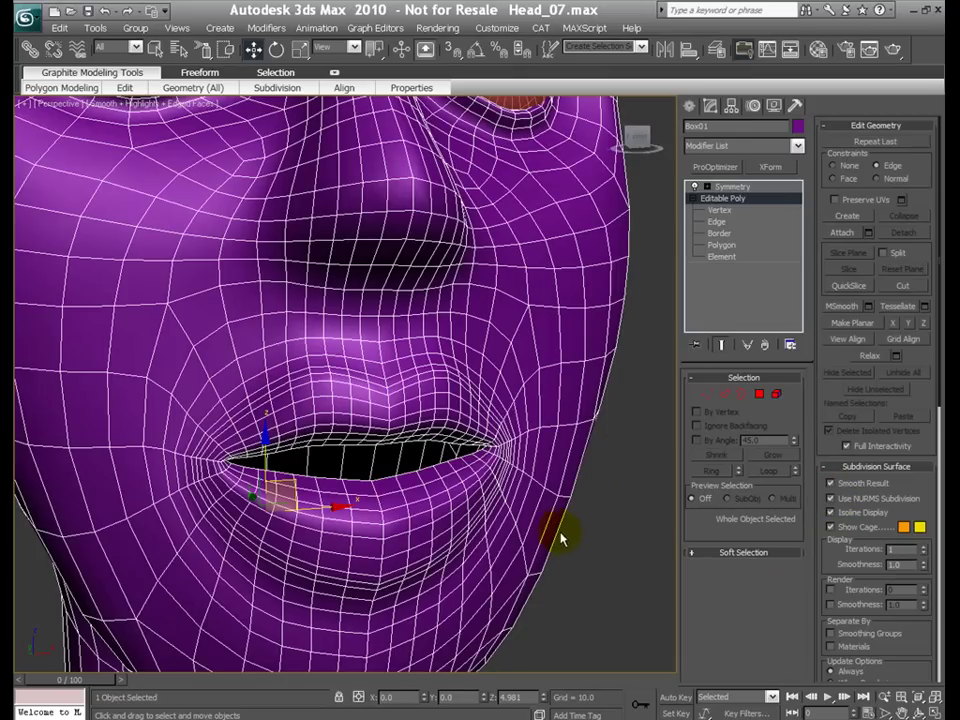
middle_click_drag(532, 525, 541, 525, "alt")
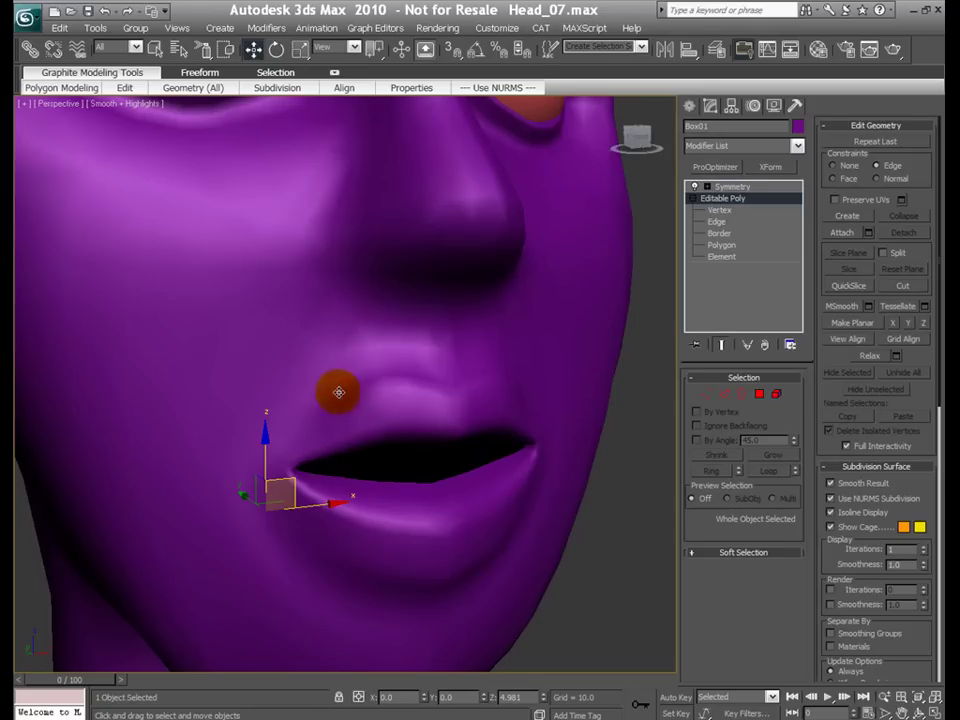
key("F4")
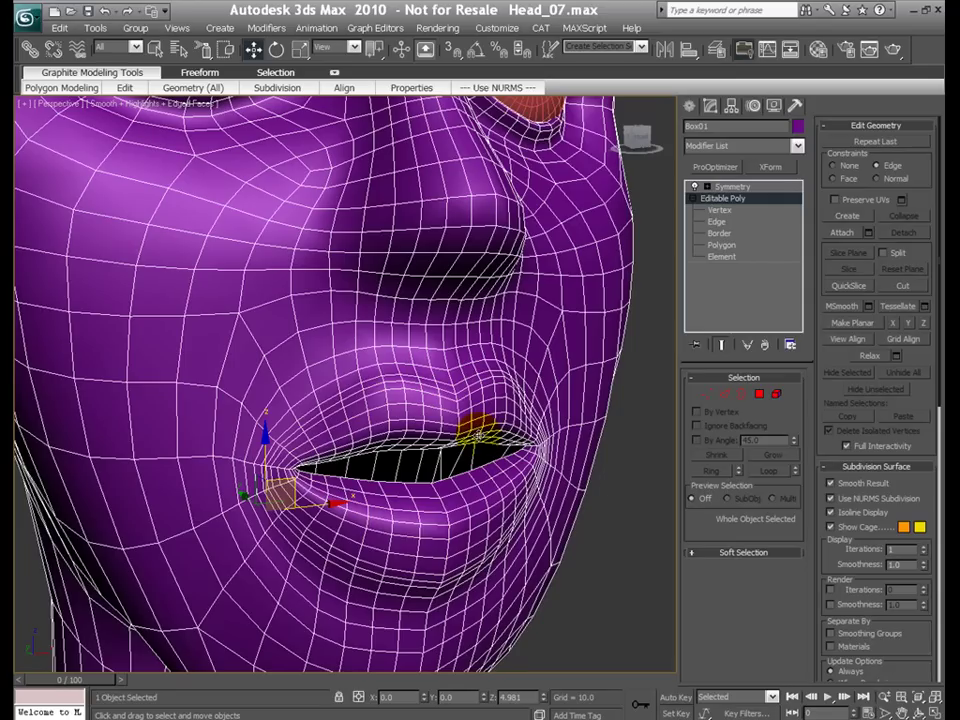
Step: Uncheck Use NURMS Subdivision and pan slightly to recentre the lips
left_click(831, 498)
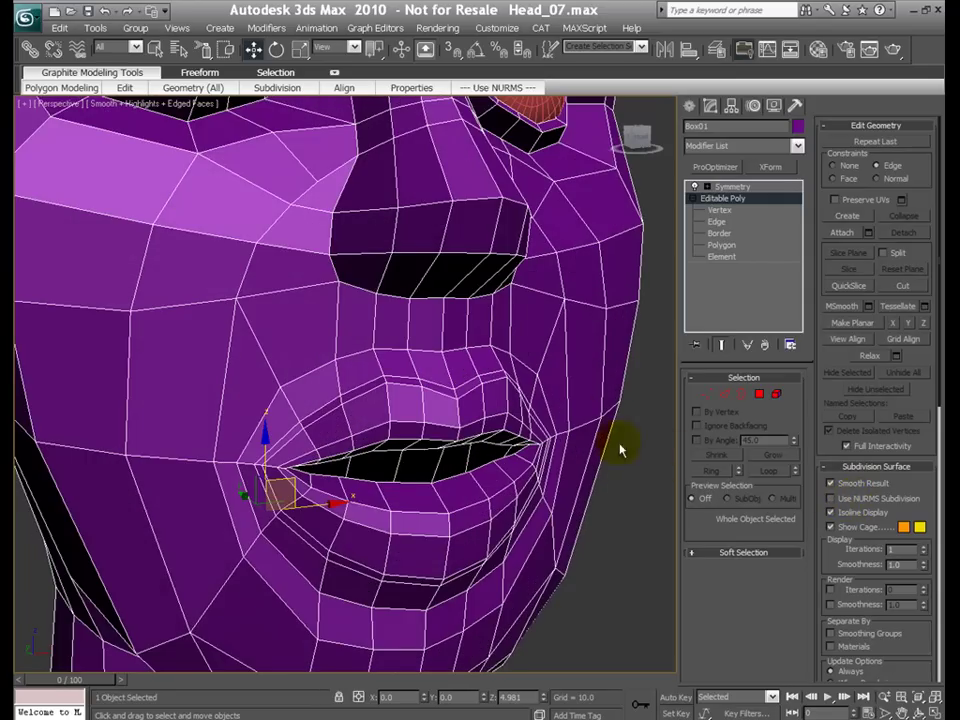
middle_click_drag(573, 408, 568, 405)
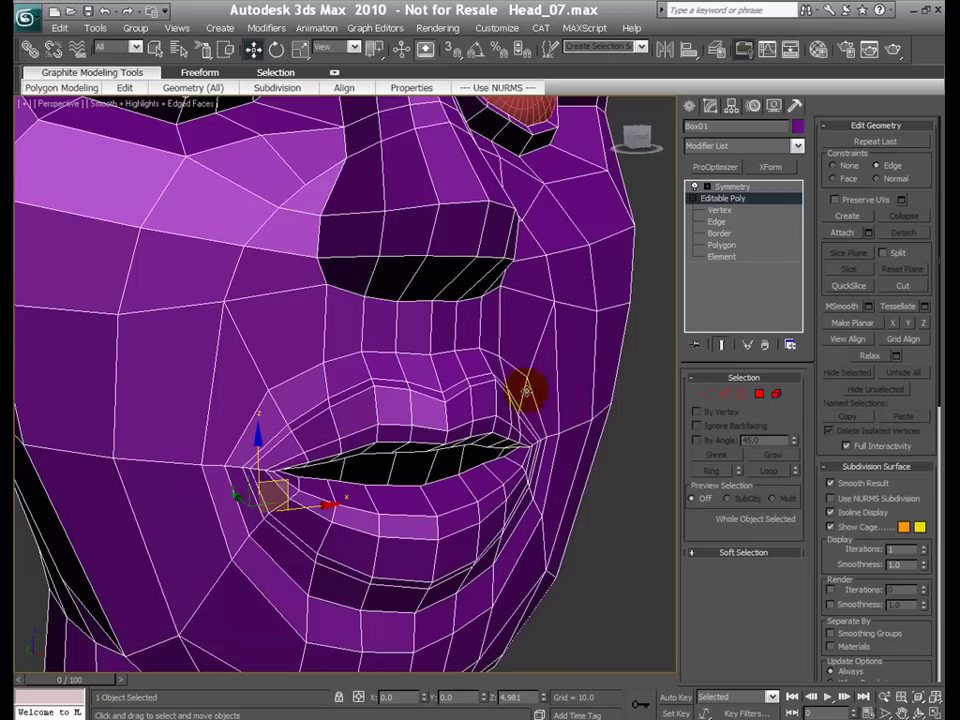